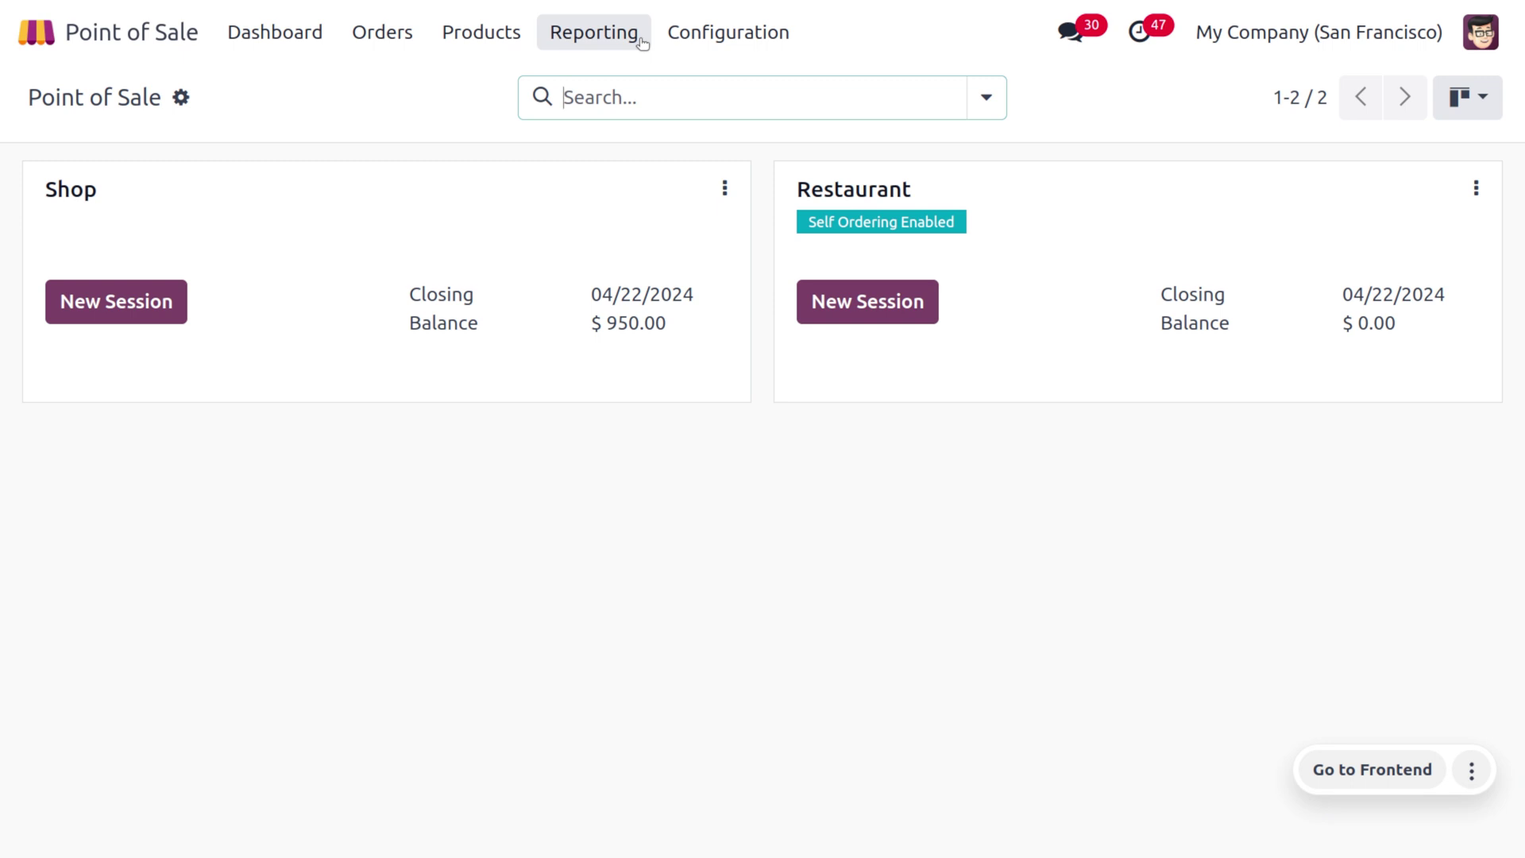
Step: Open the Shop's Settings page at Payment, showing Cash, Bank, Customer Account and the 100.00 authorized difference
click(724, 190)
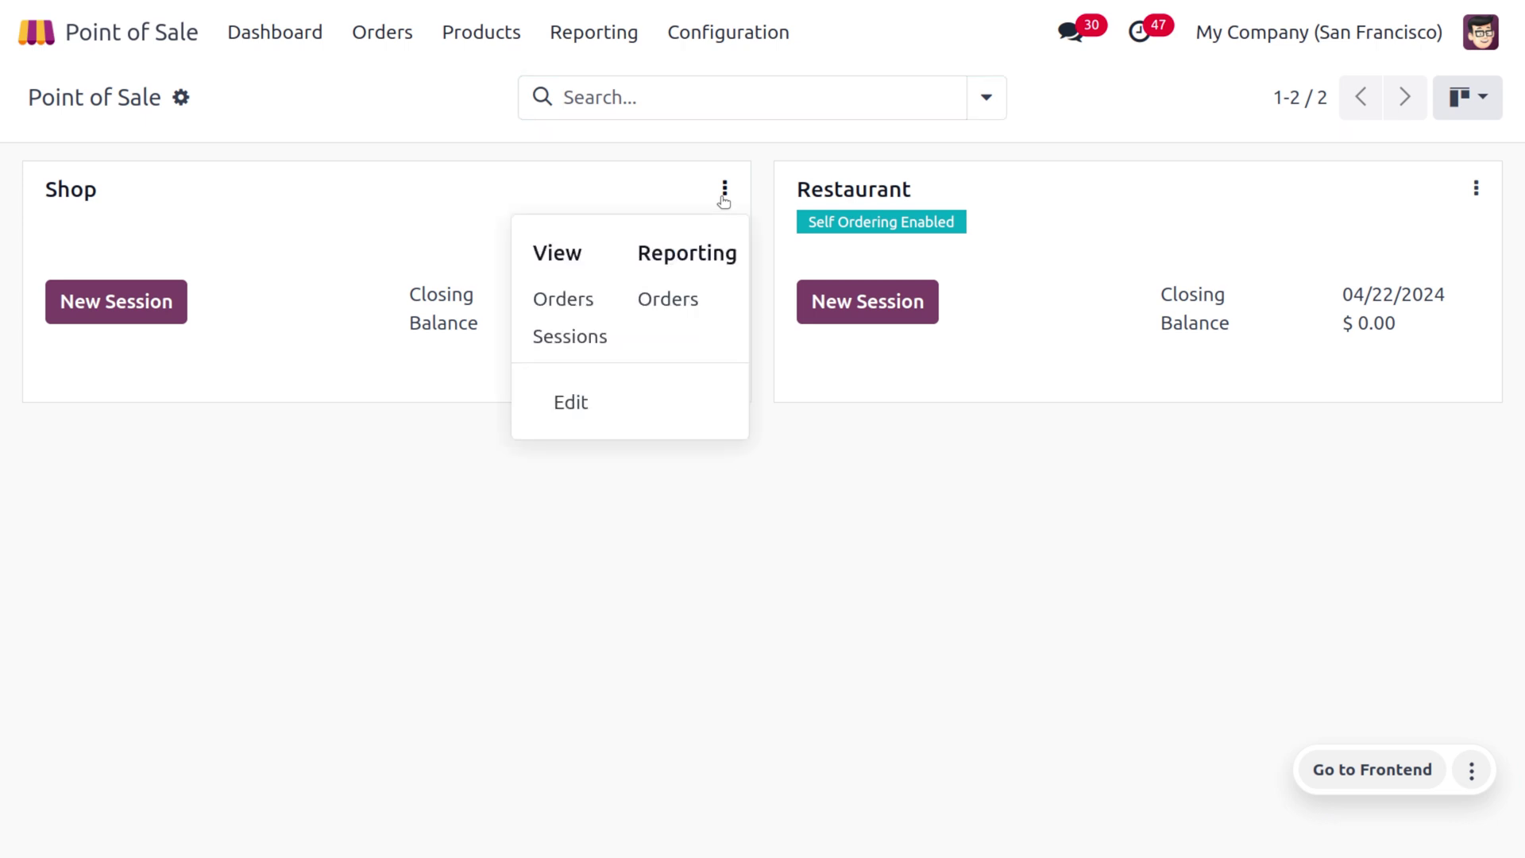
click(613, 397)
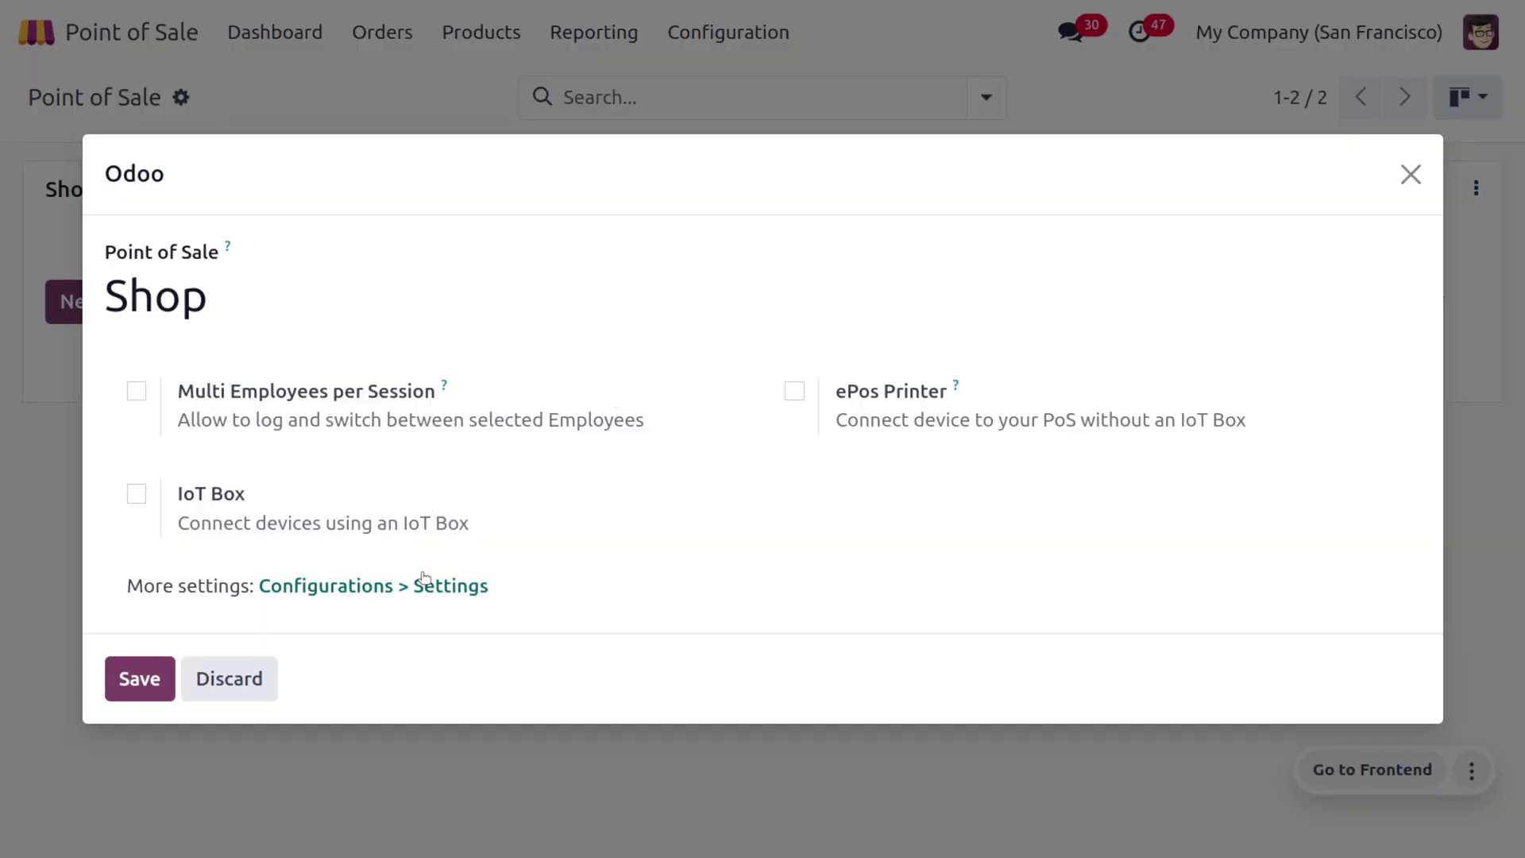
click(426, 586)
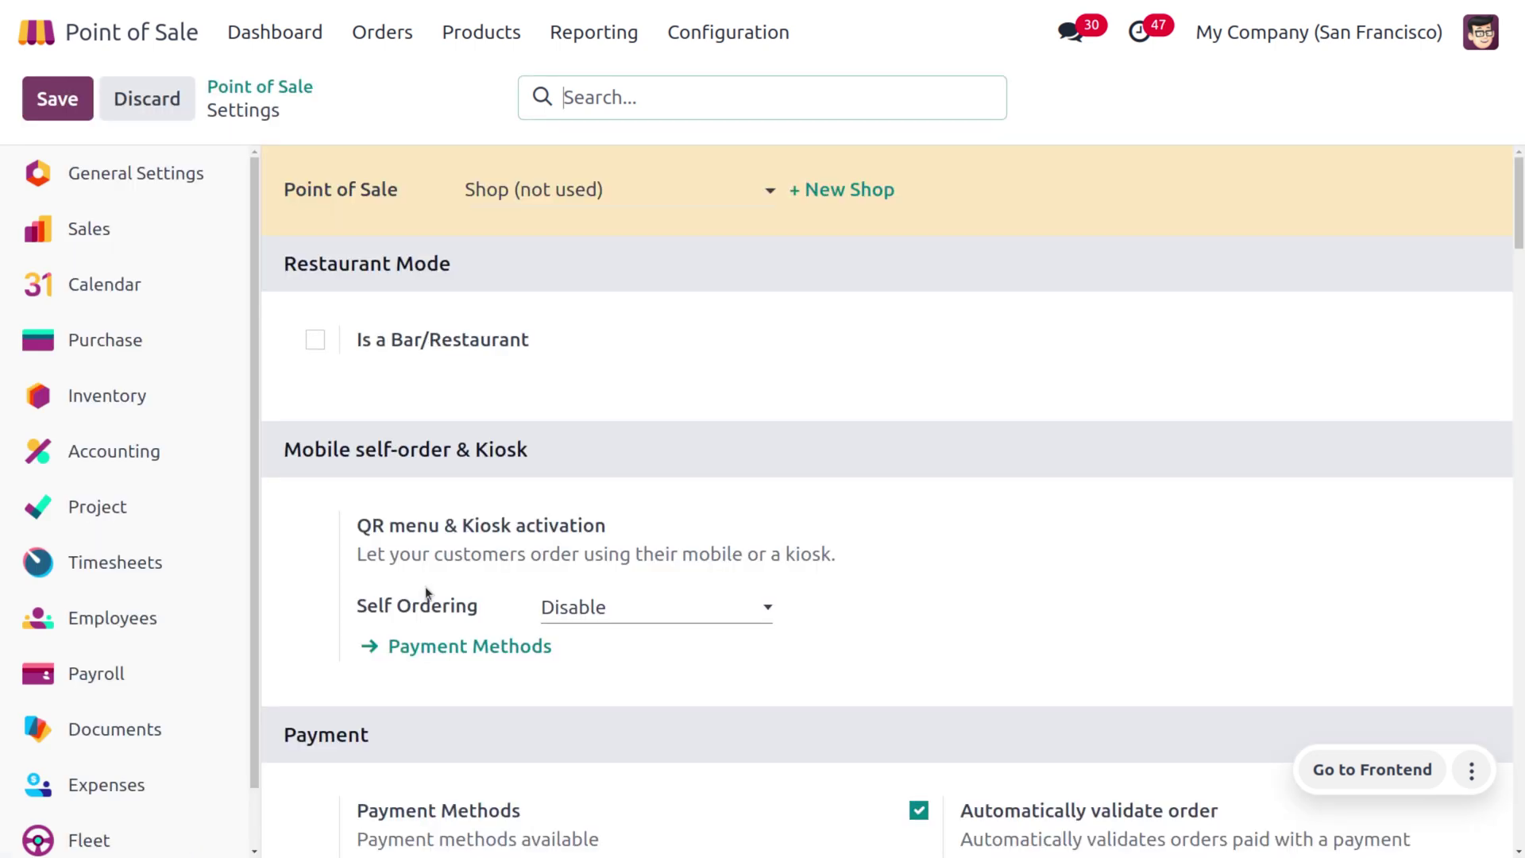
scroll(867, 655, down, 5)
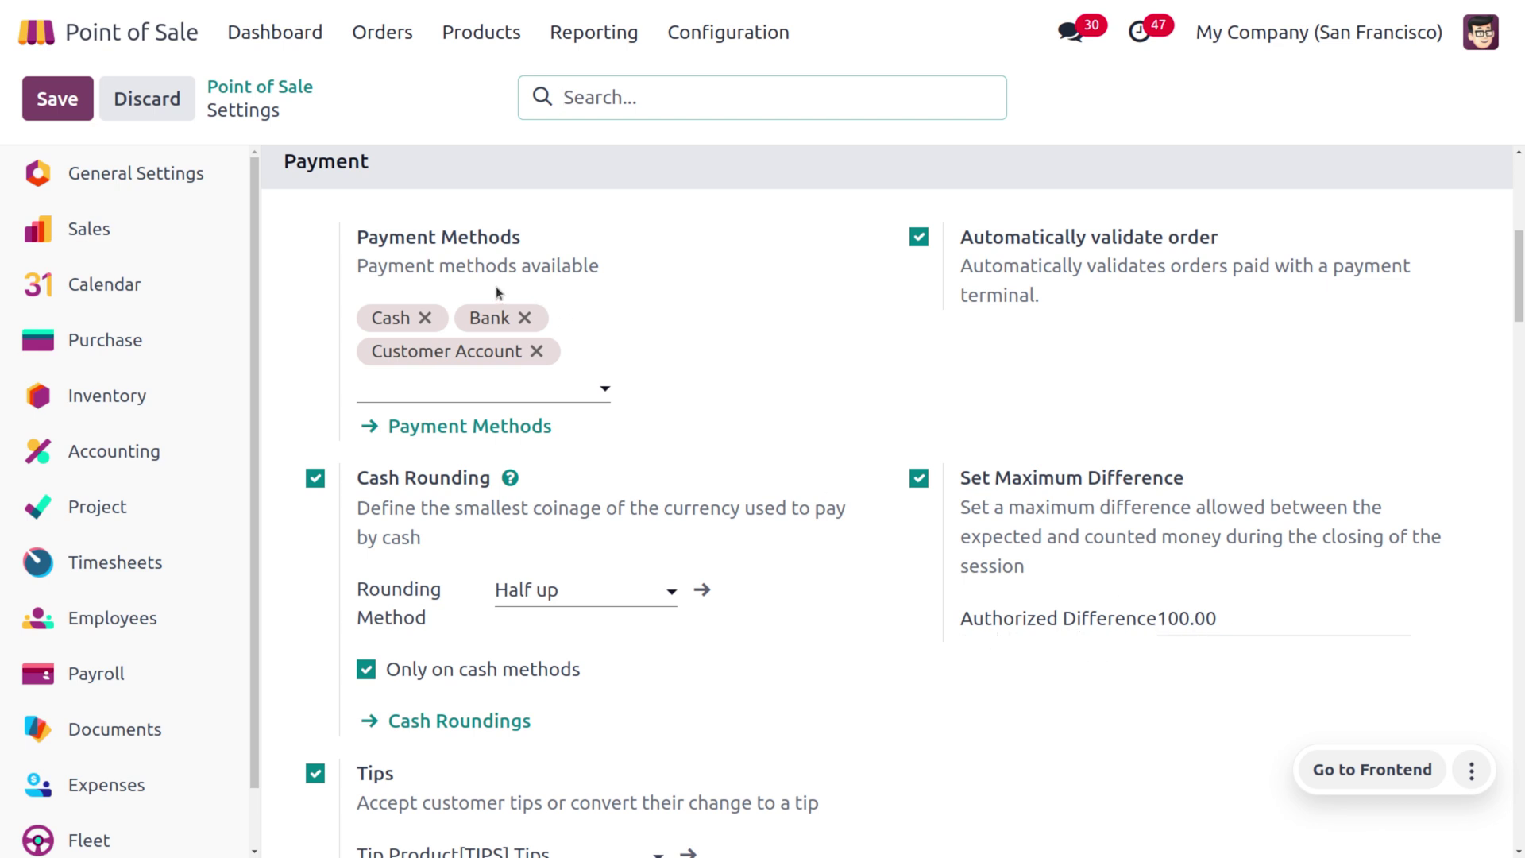
Step: Start a new Shop session from the dashboard with 950.00 opening cash
click(298, 44)
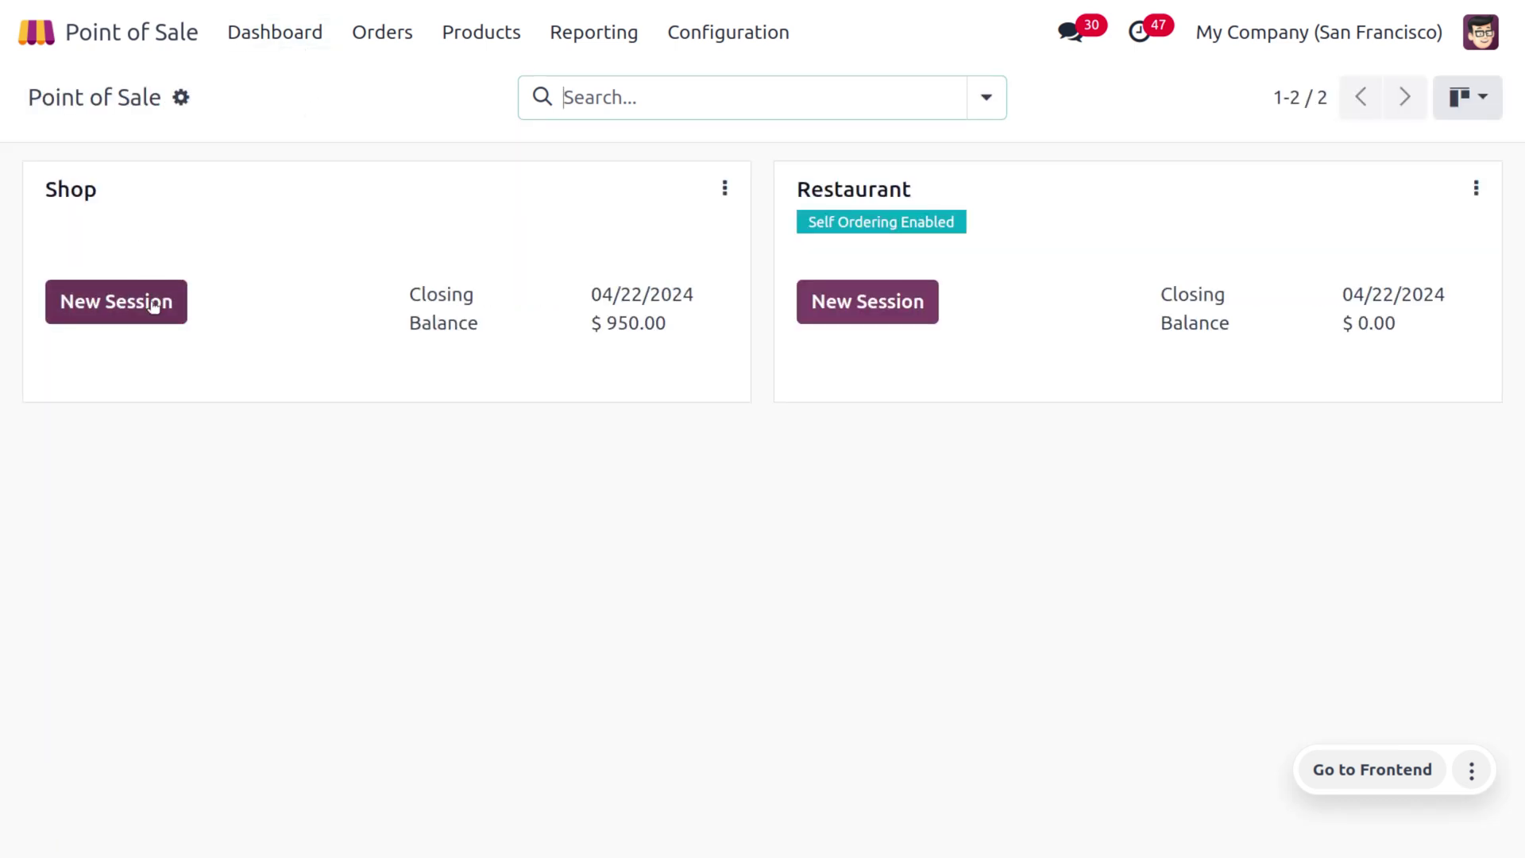
click(153, 307)
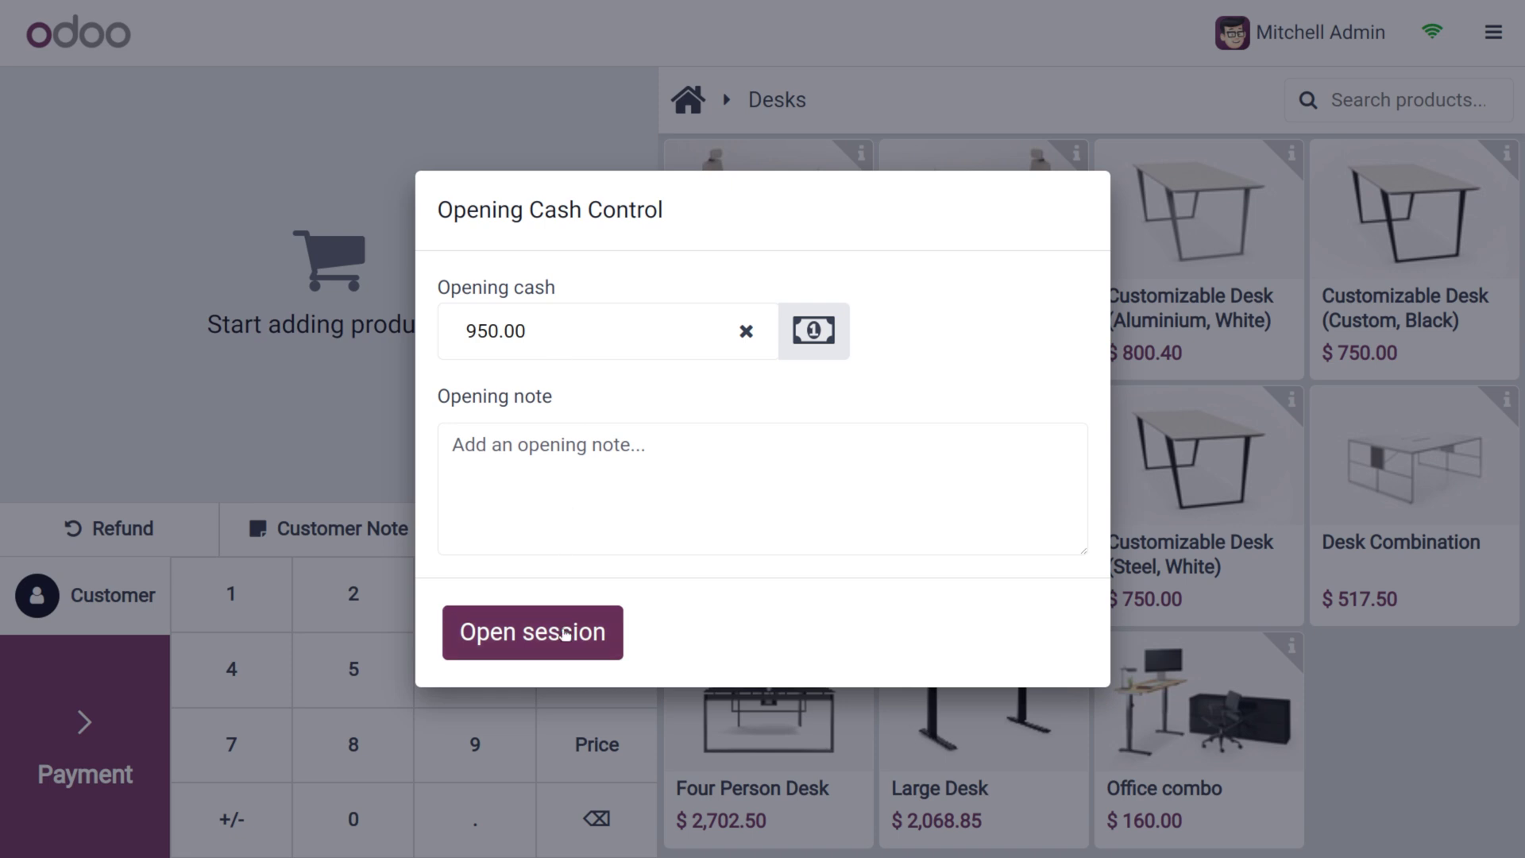
click(563, 633)
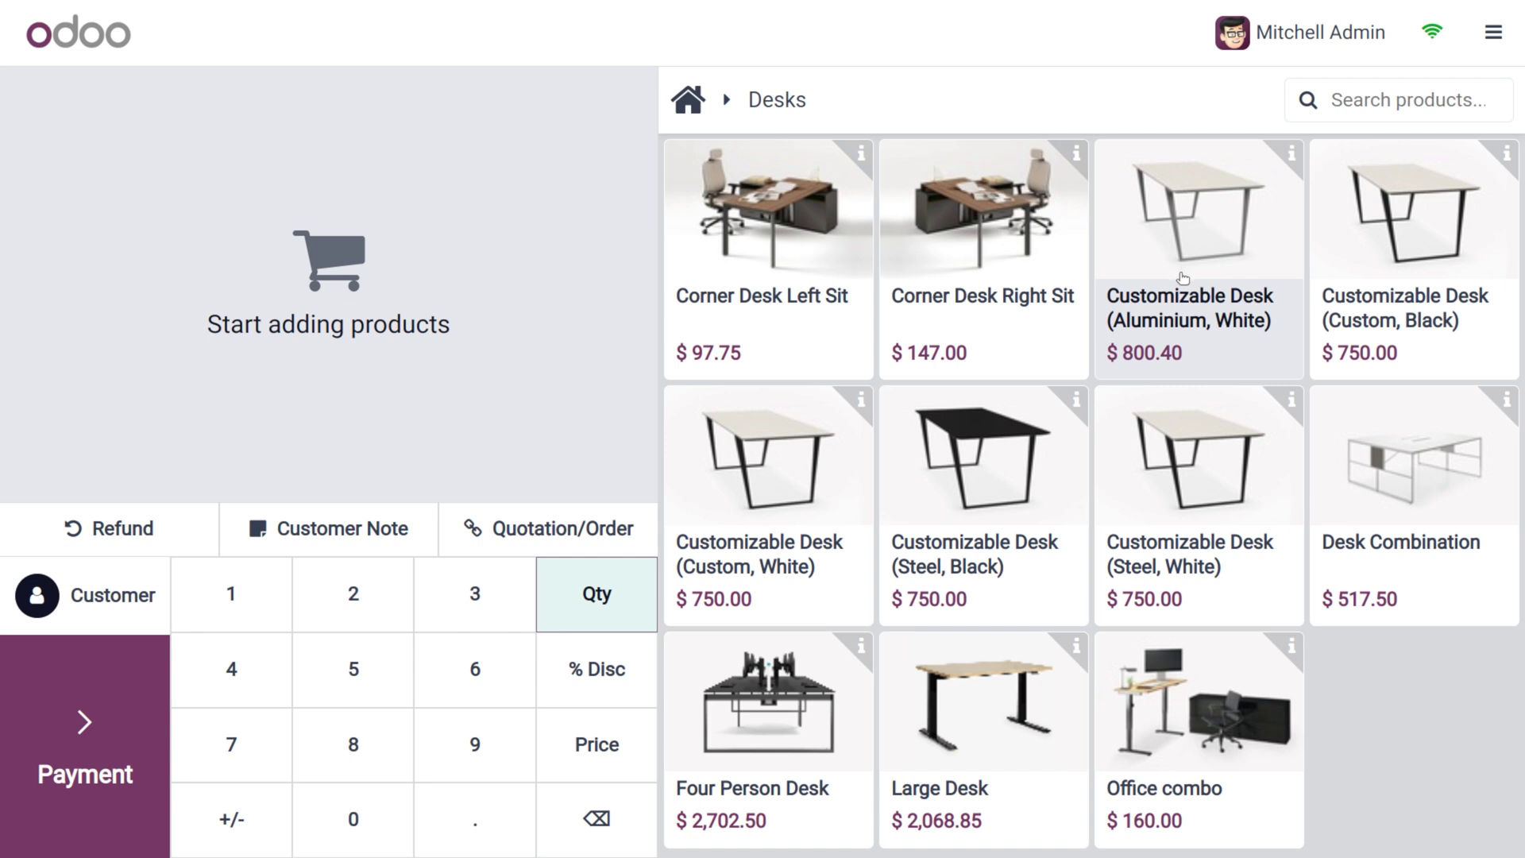
Step: Add Customizable Desk (Aluminium, White) and Conference Chair (Steel), assign a customer, and proceed to the $838.35 payment
click(1183, 277)
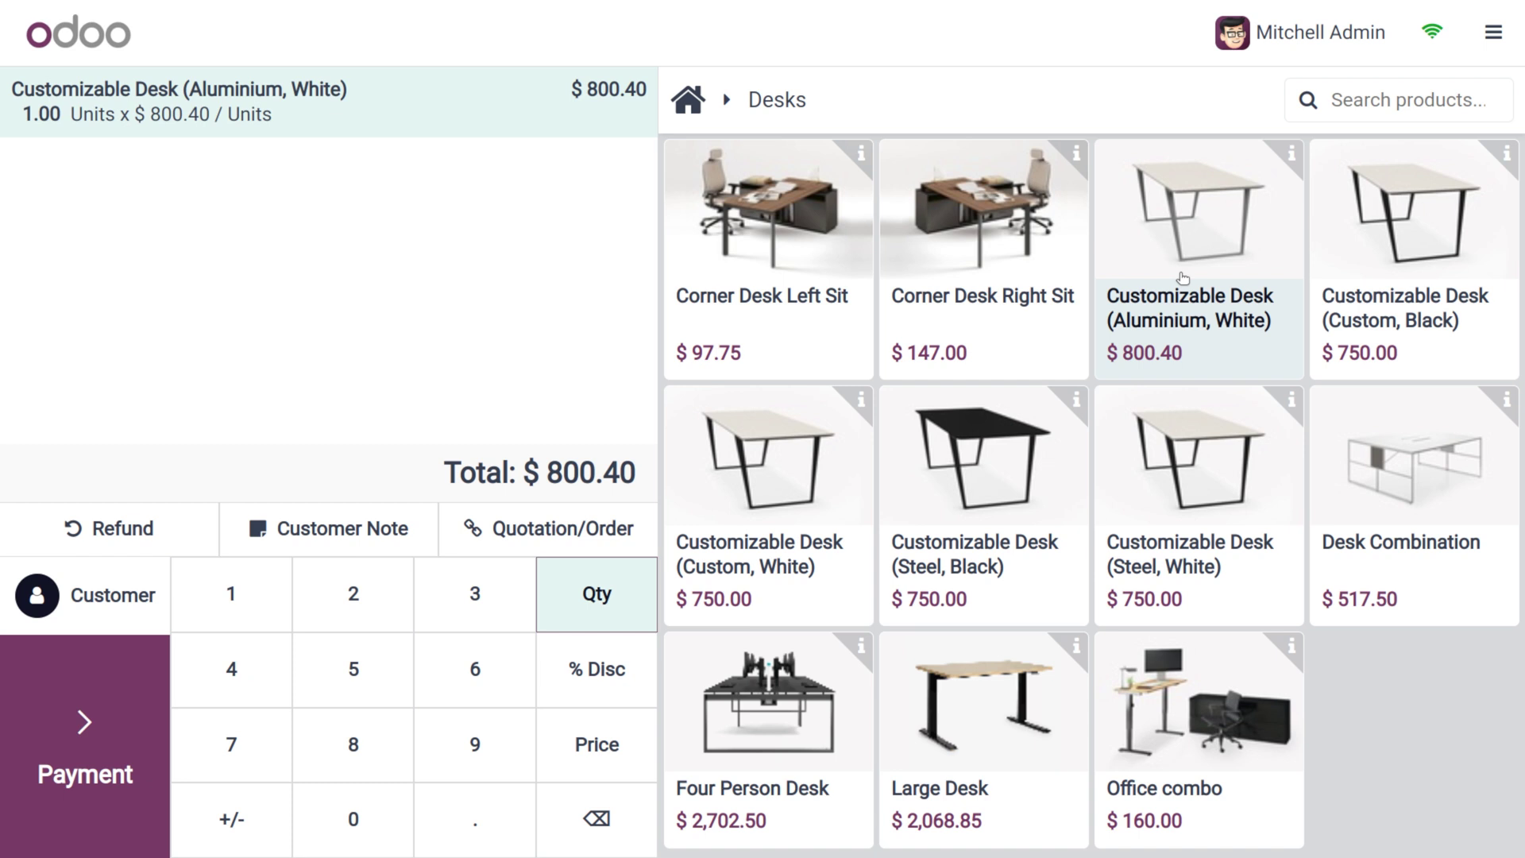
click(679, 102)
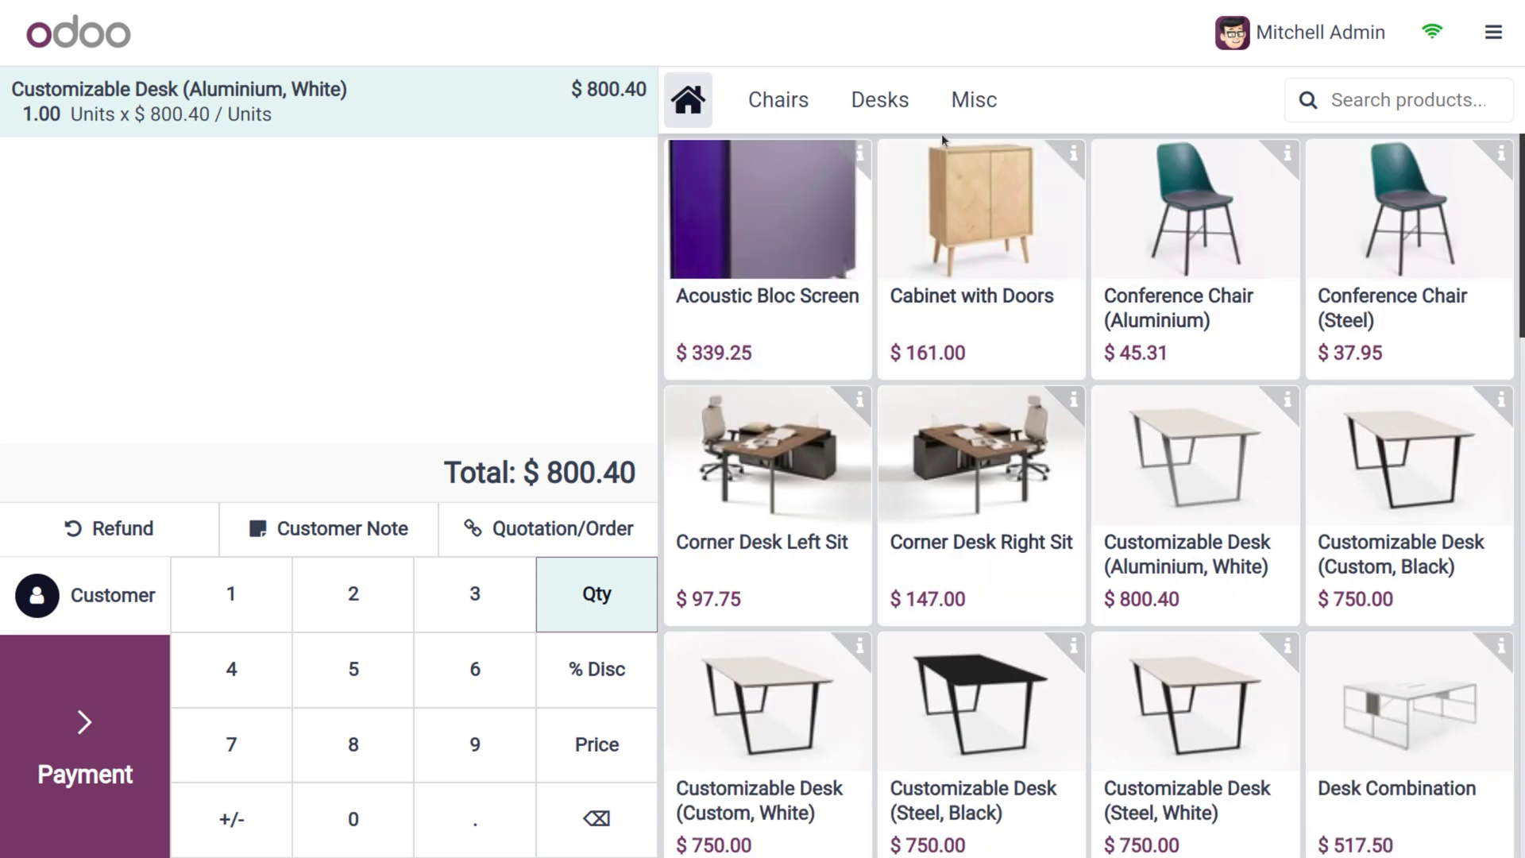
scroll(1086, 589, down, 1)
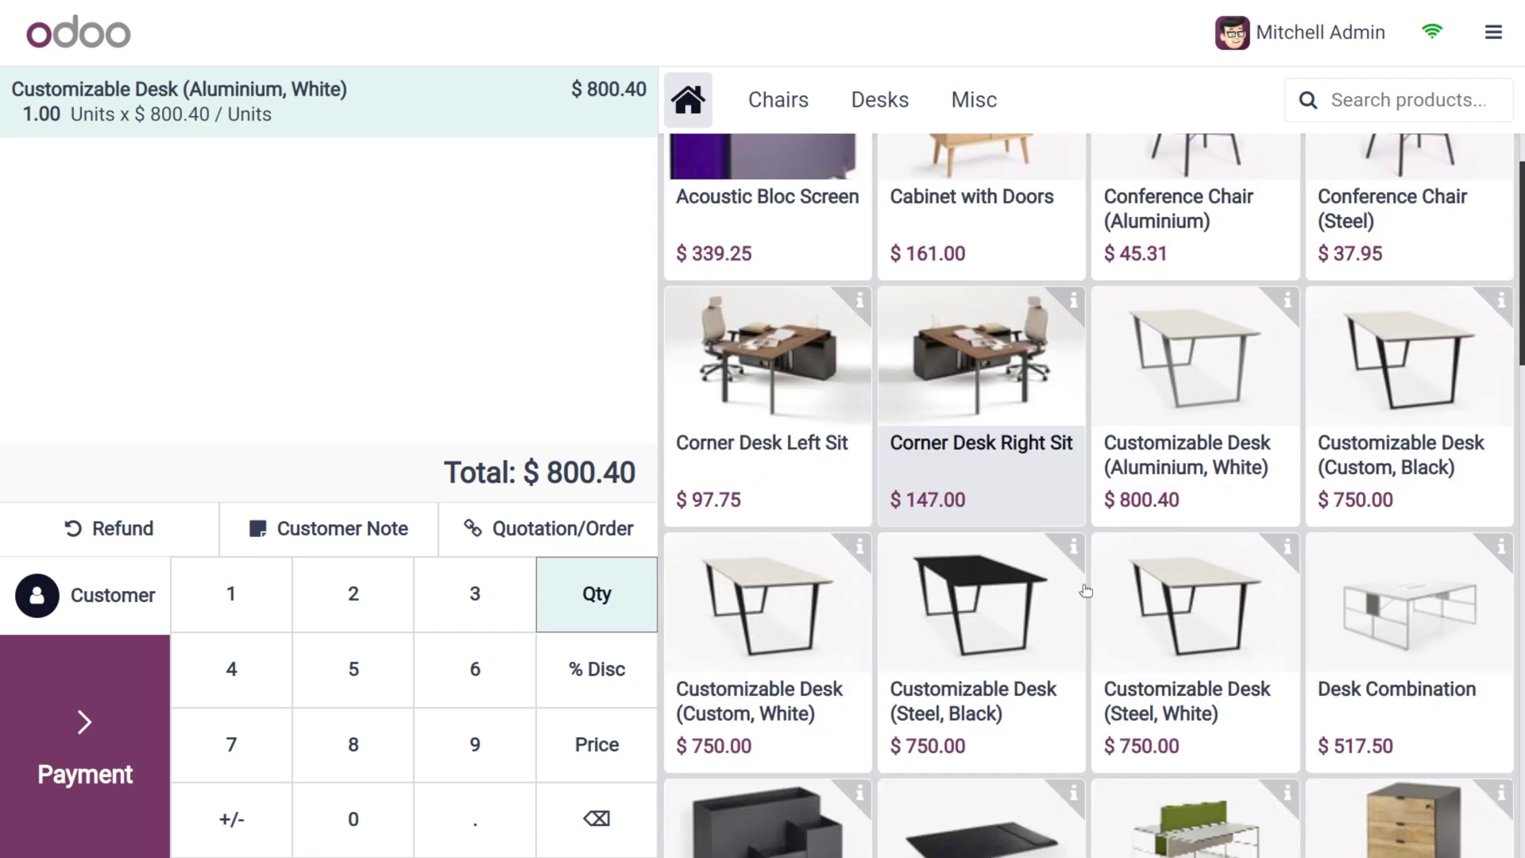
scroll(1086, 586, up, 1)
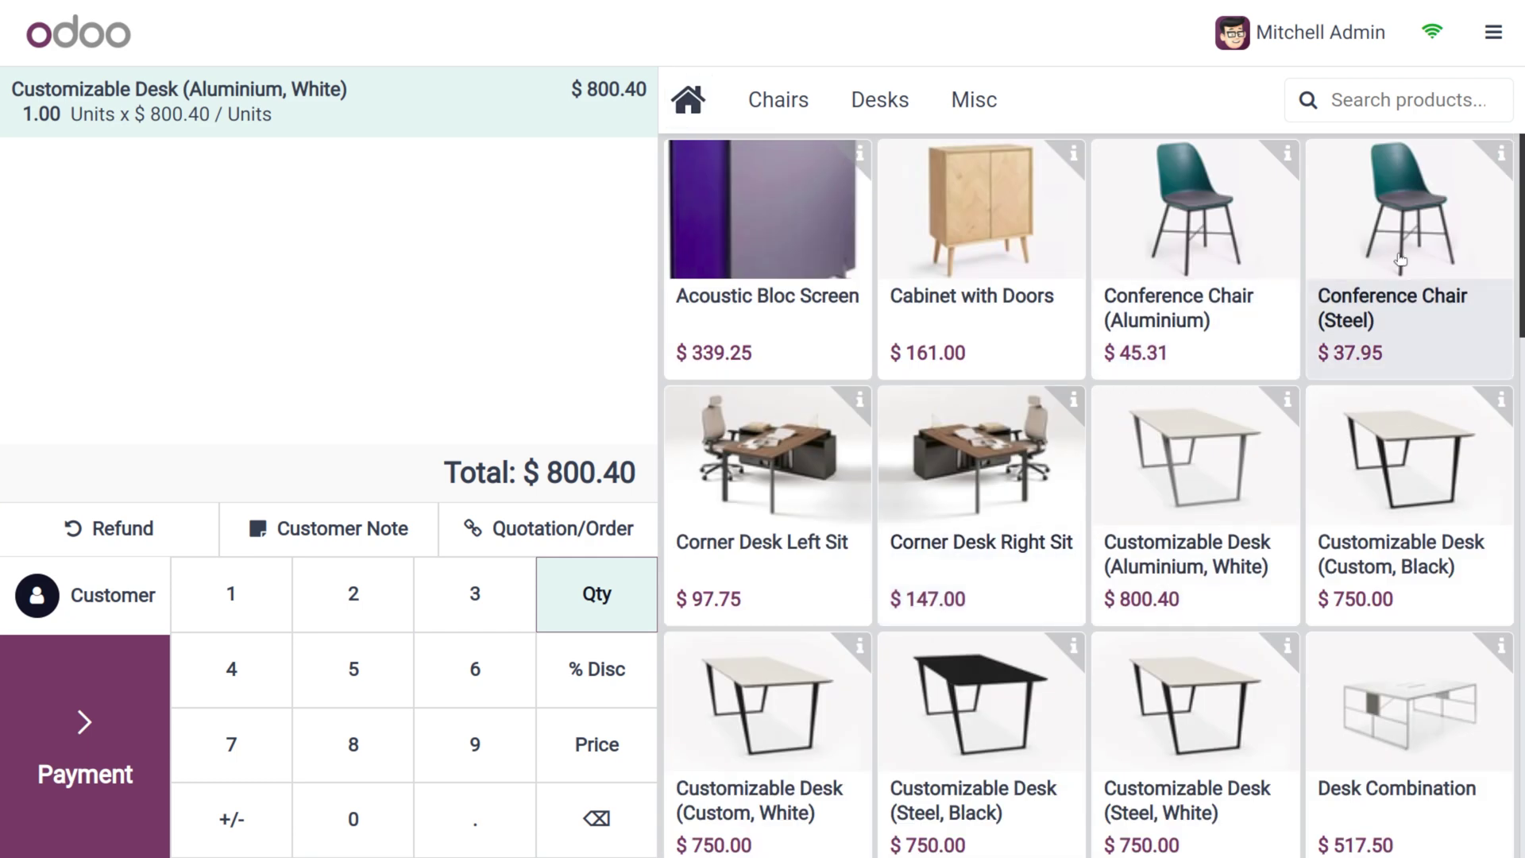
click(1392, 258)
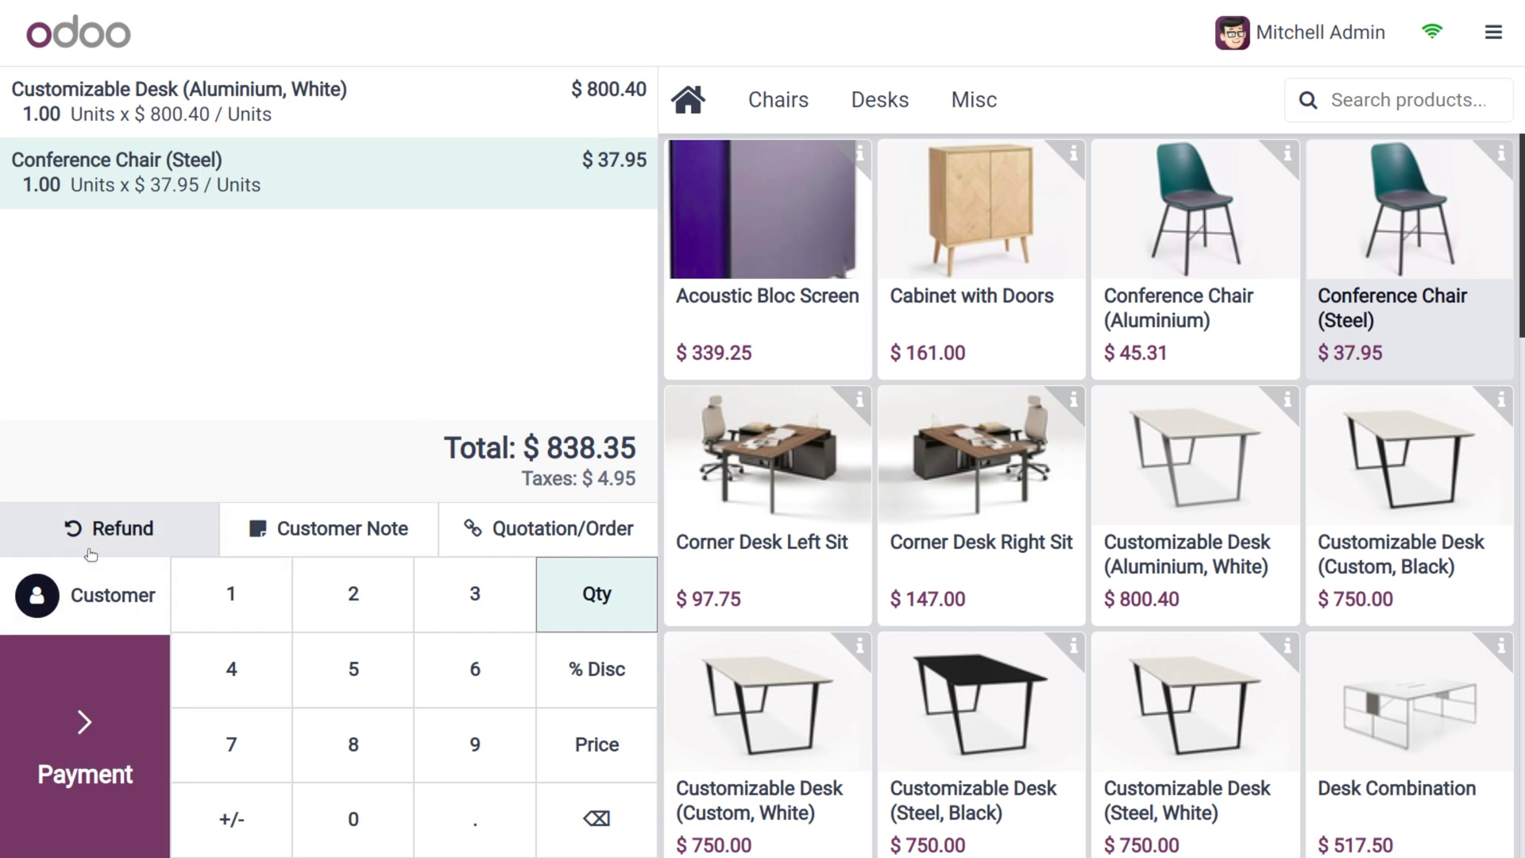
click(112, 607)
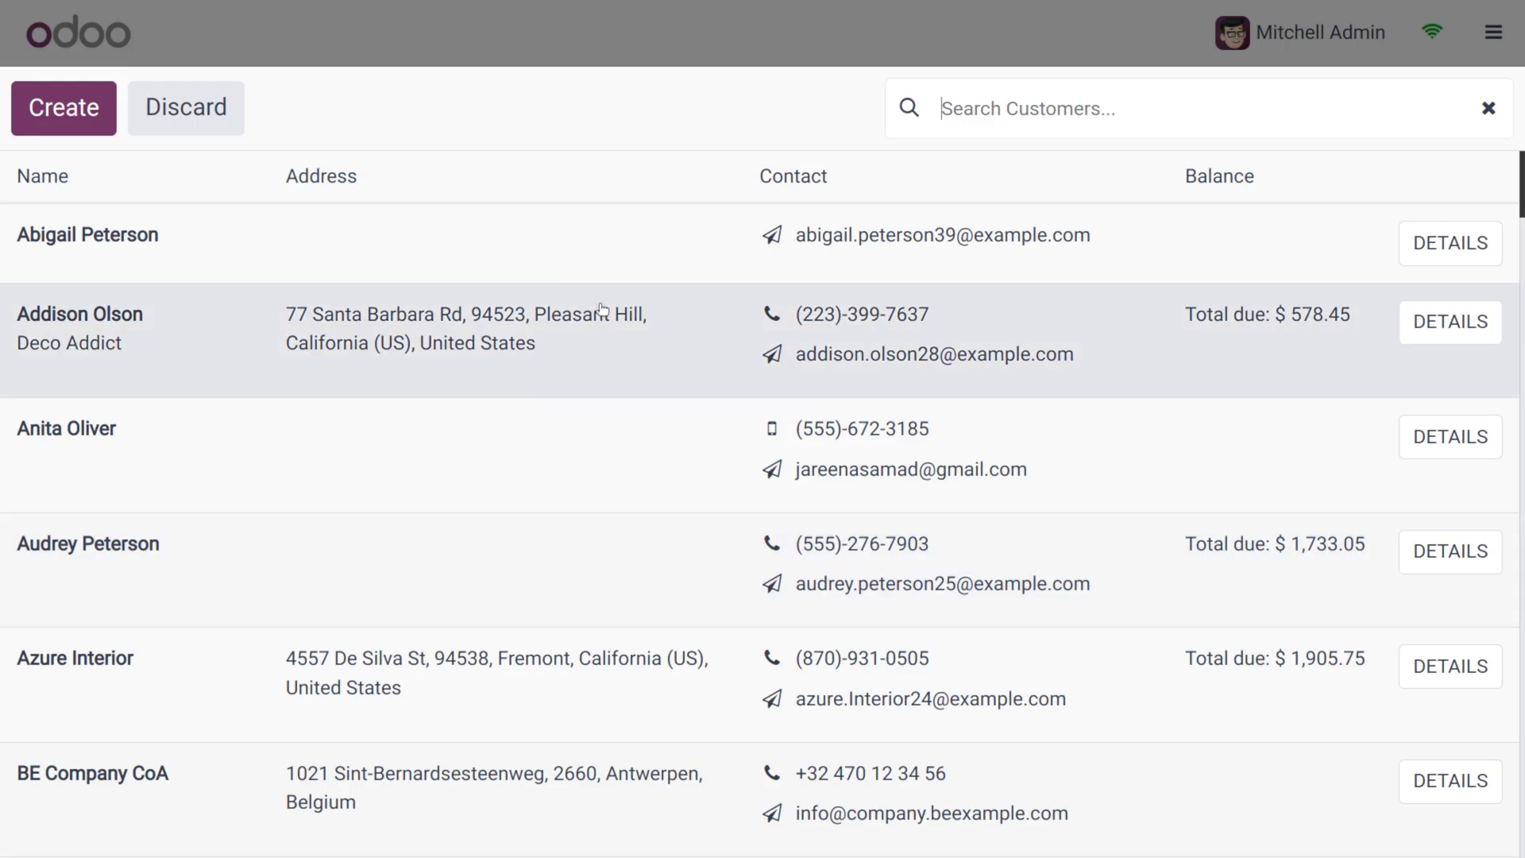
click(565, 378)
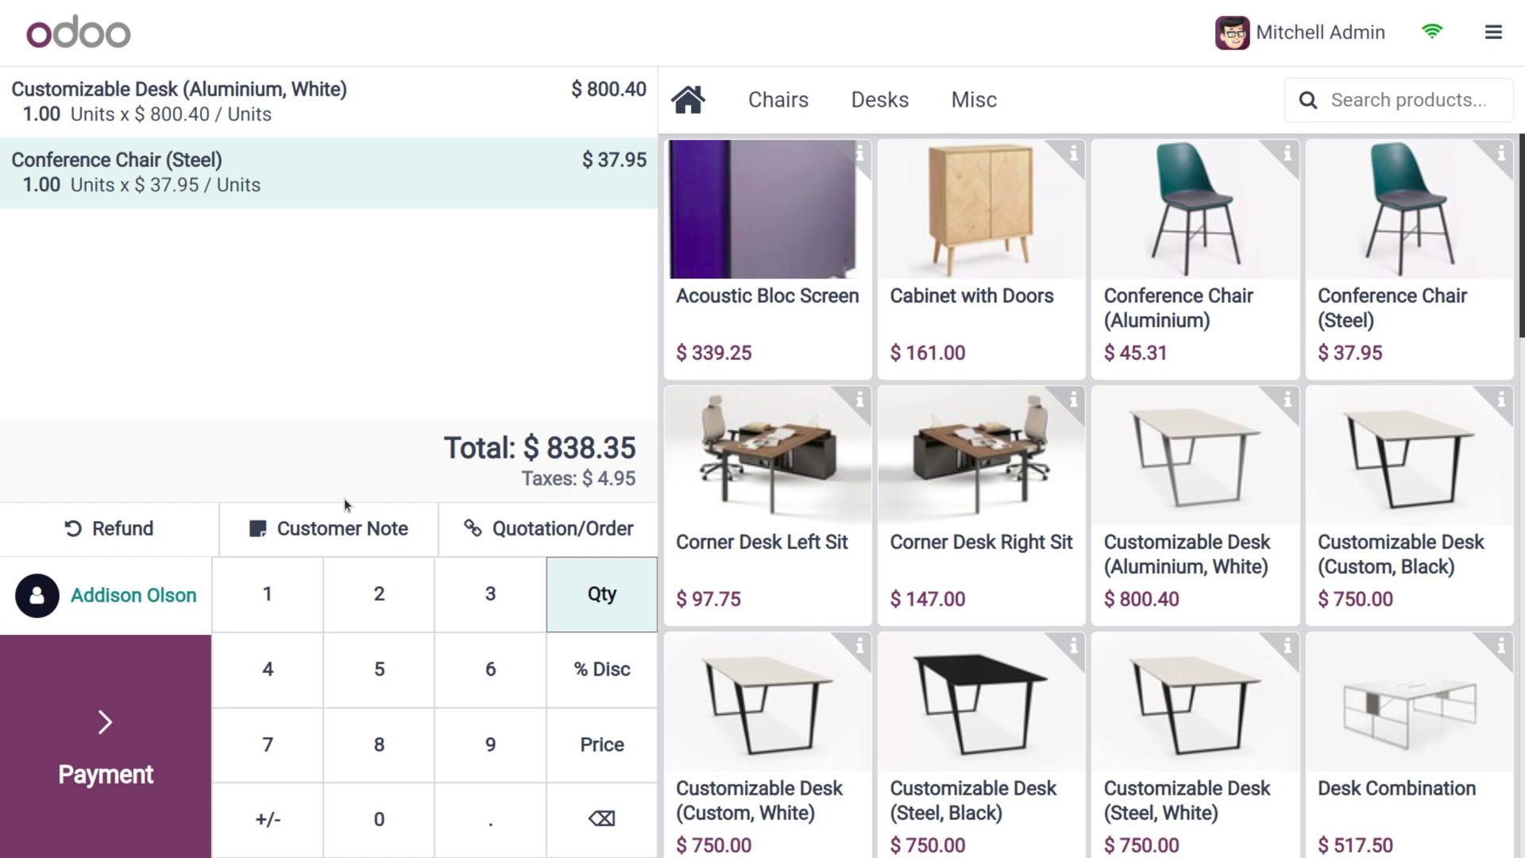
click(106, 753)
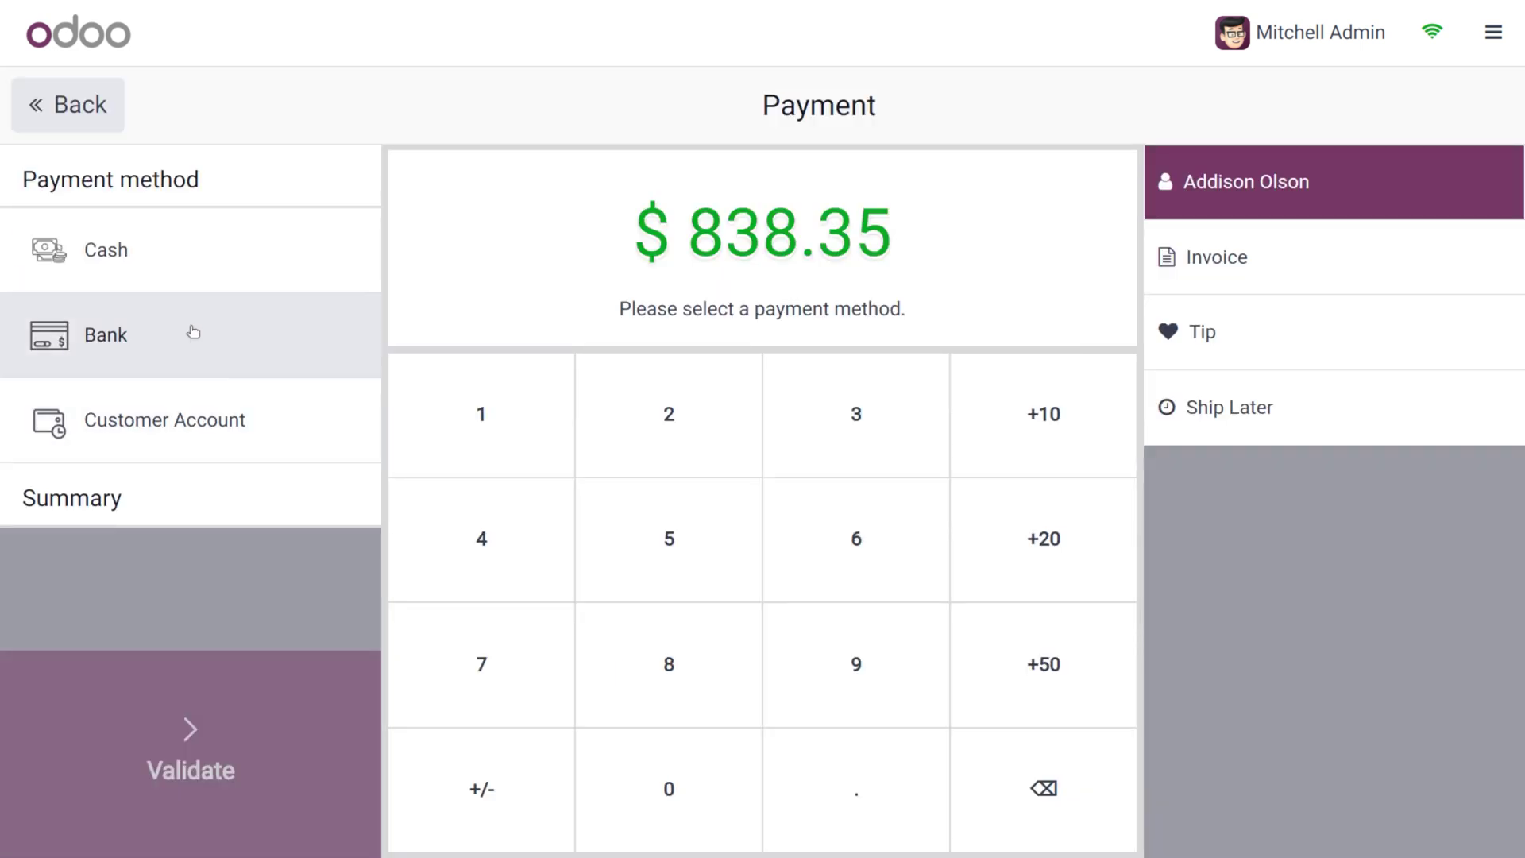
Step: Pay the order fully in cash and bring up the Closing Session dialog expecting $1,788.40
click(132, 239)
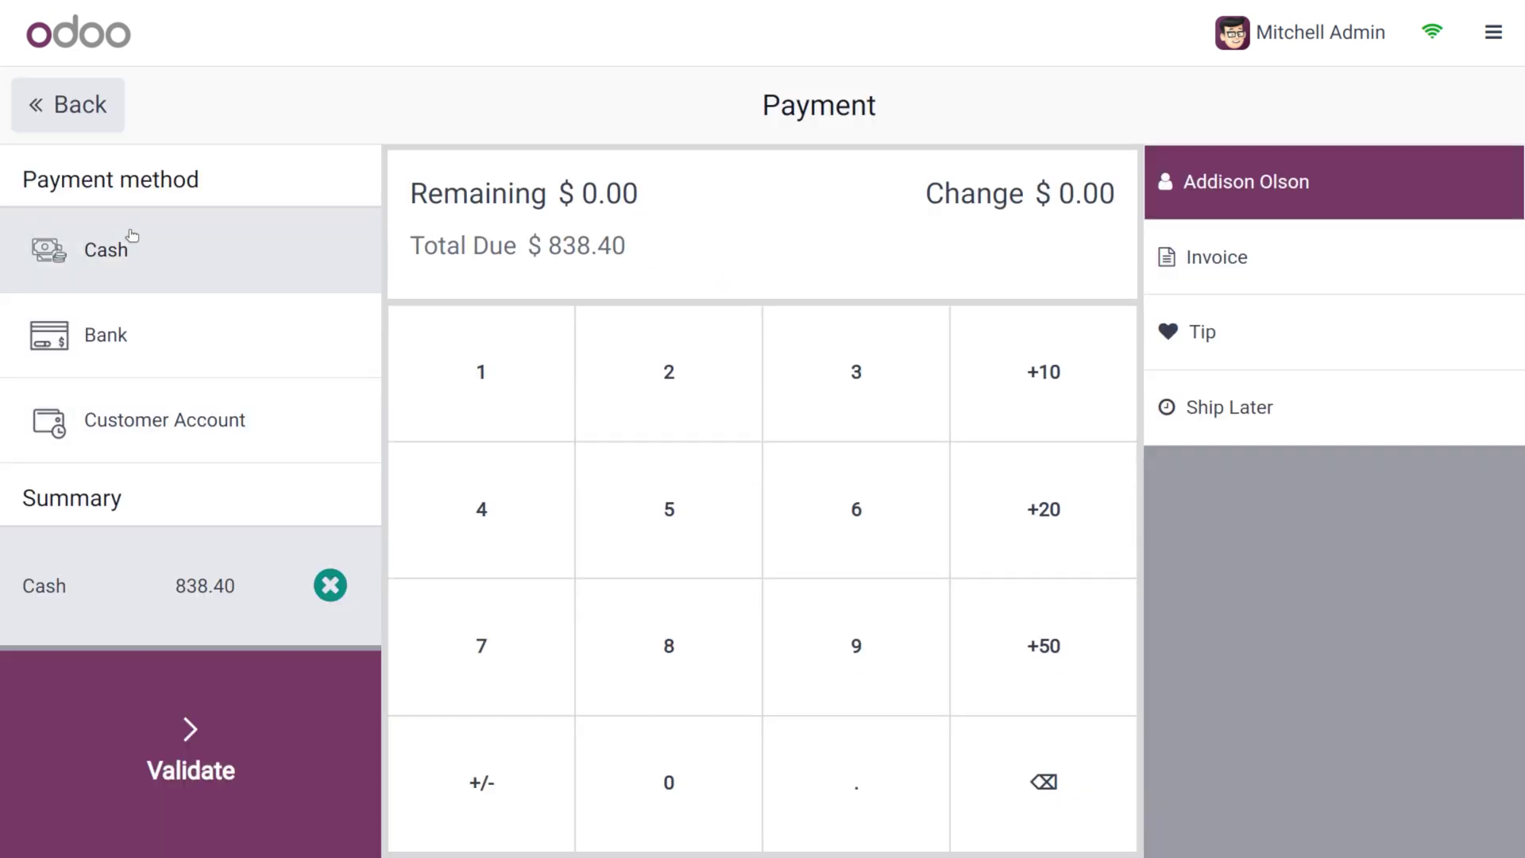
click(190, 735)
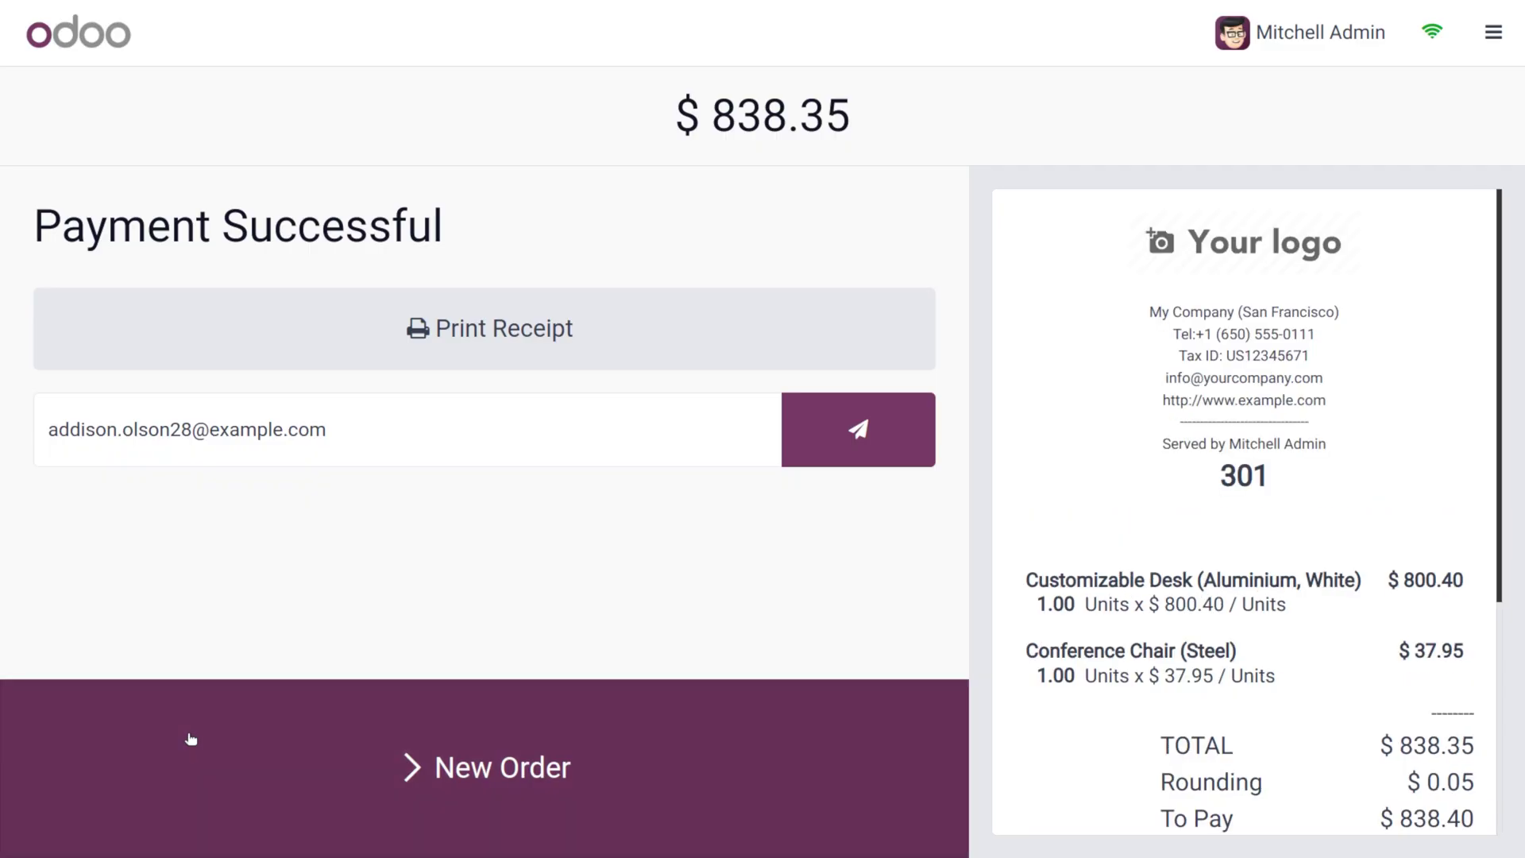
click(1493, 32)
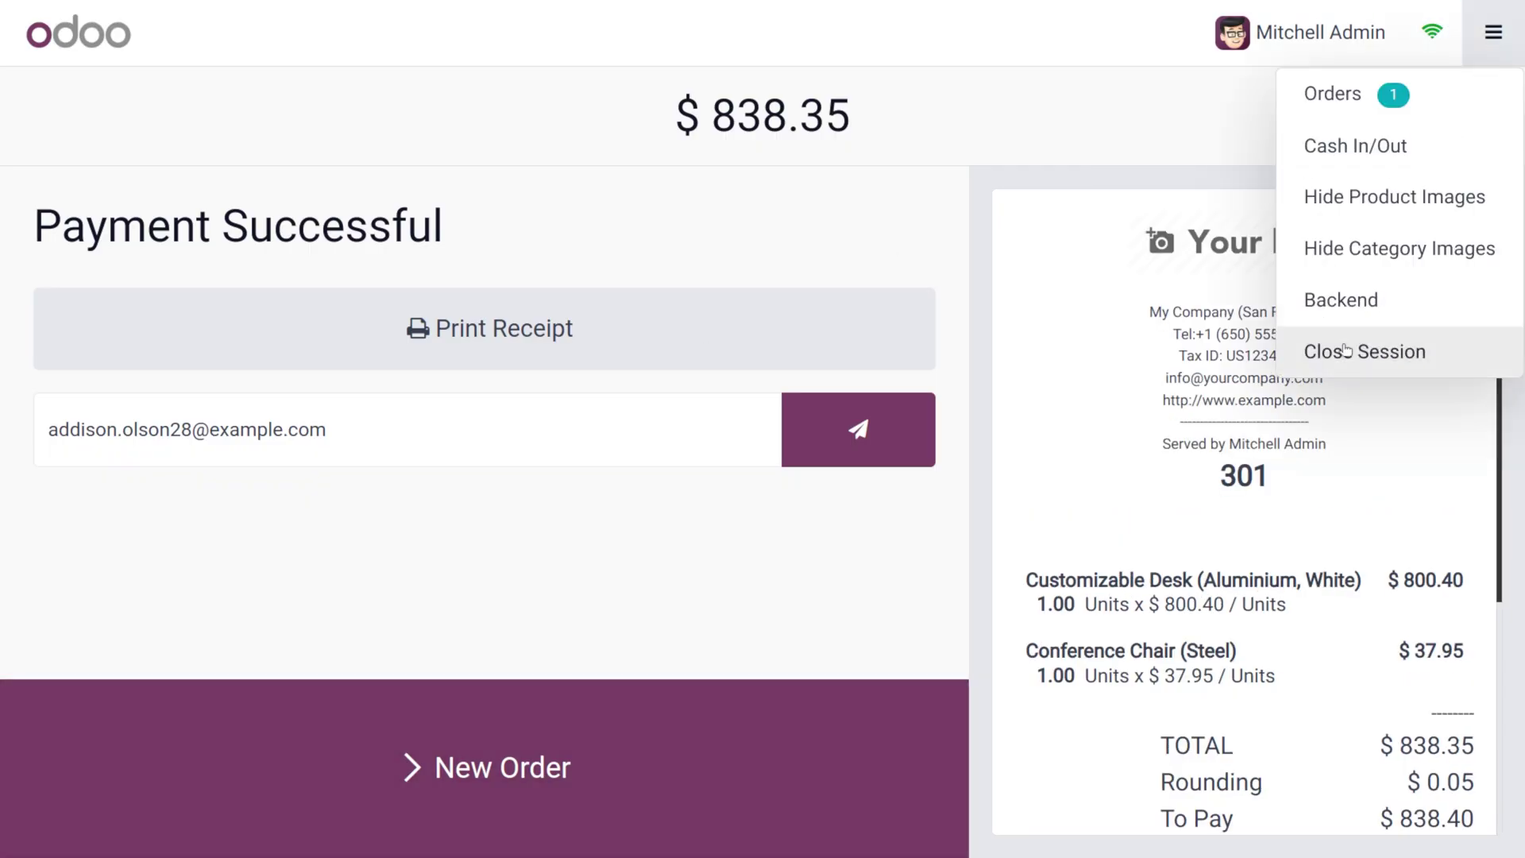
click(1340, 370)
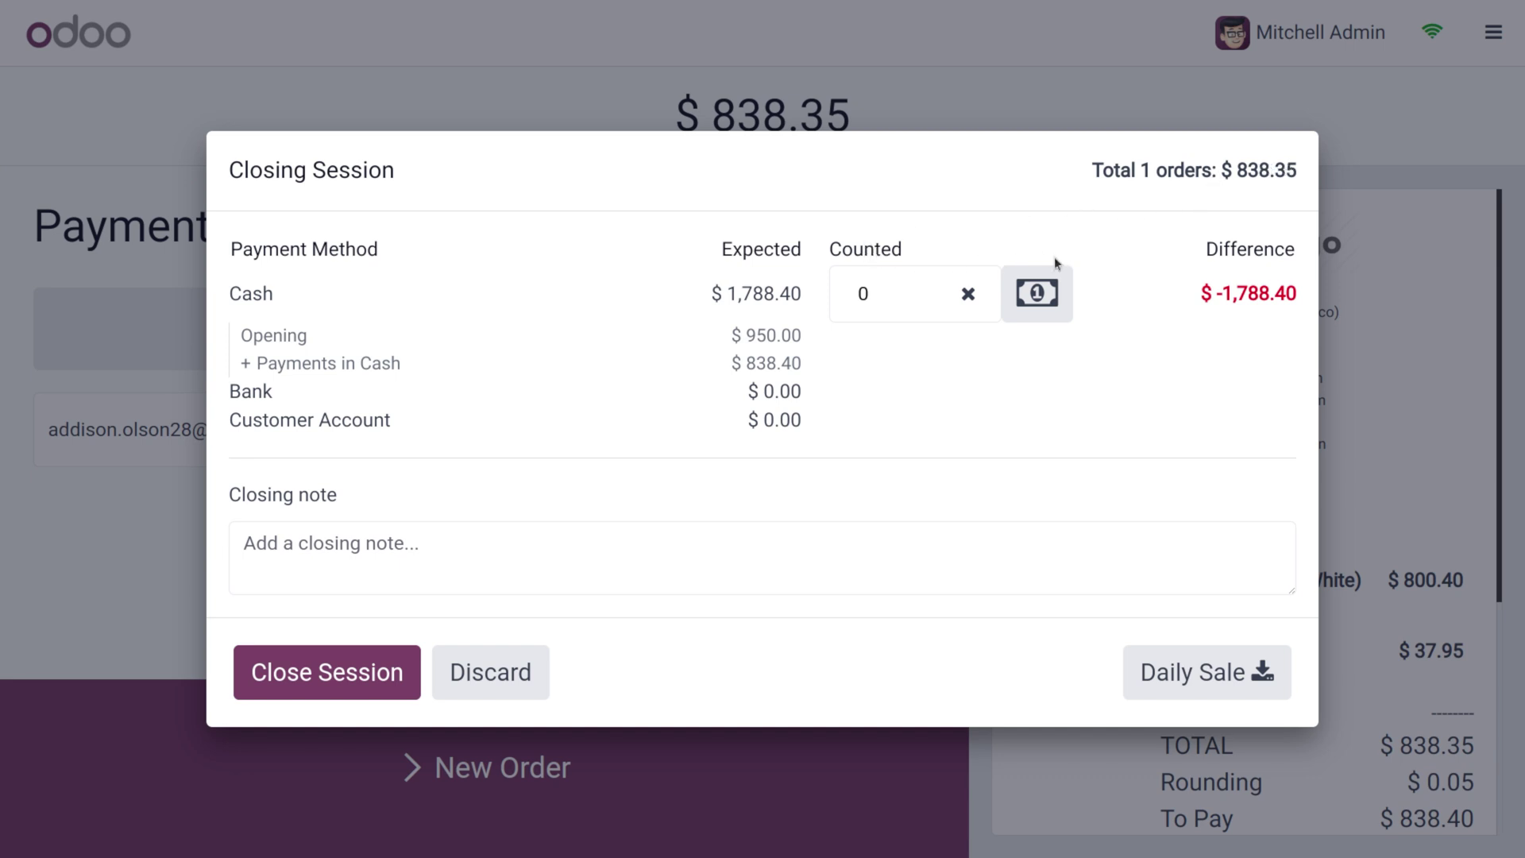
Step: Enter 1750 as the counted cash, leaving a $-38.40 difference
click(879, 302)
text(1650)
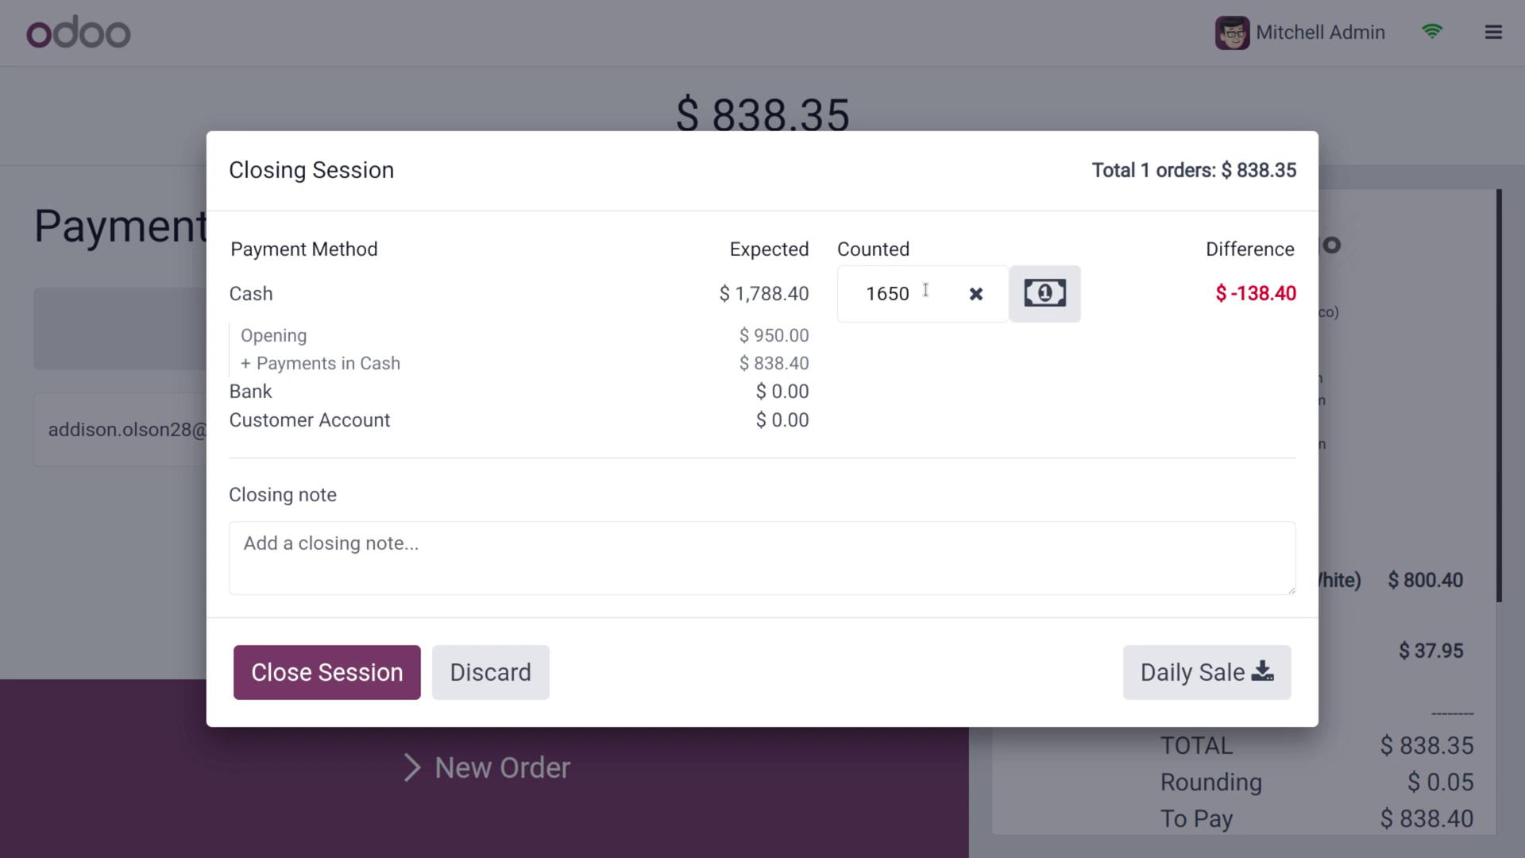
key(BackSpace)
key(BackSpace)
key(BackSpace)
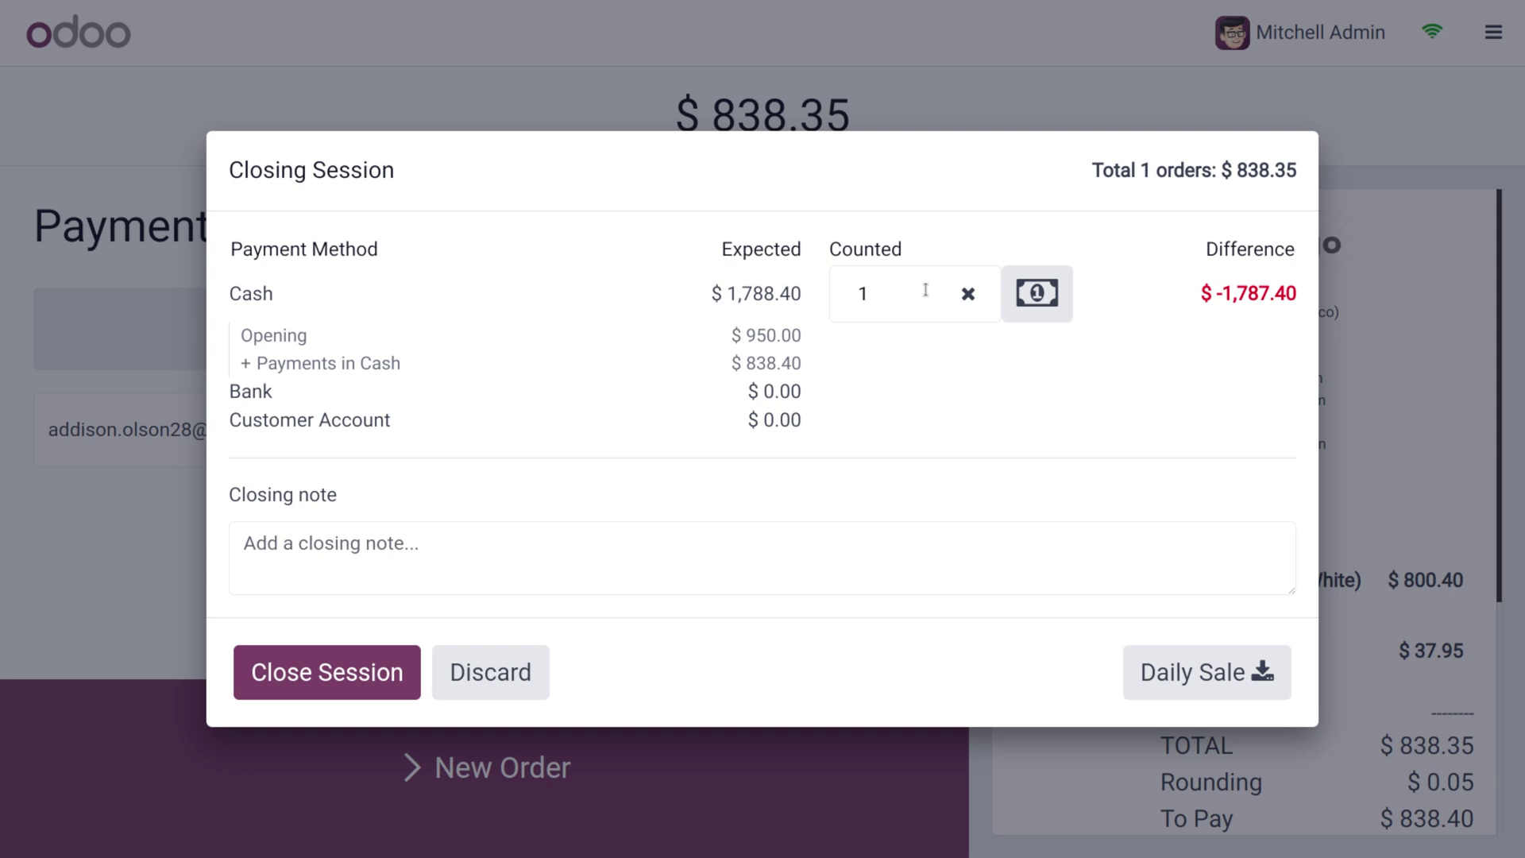
text(750)
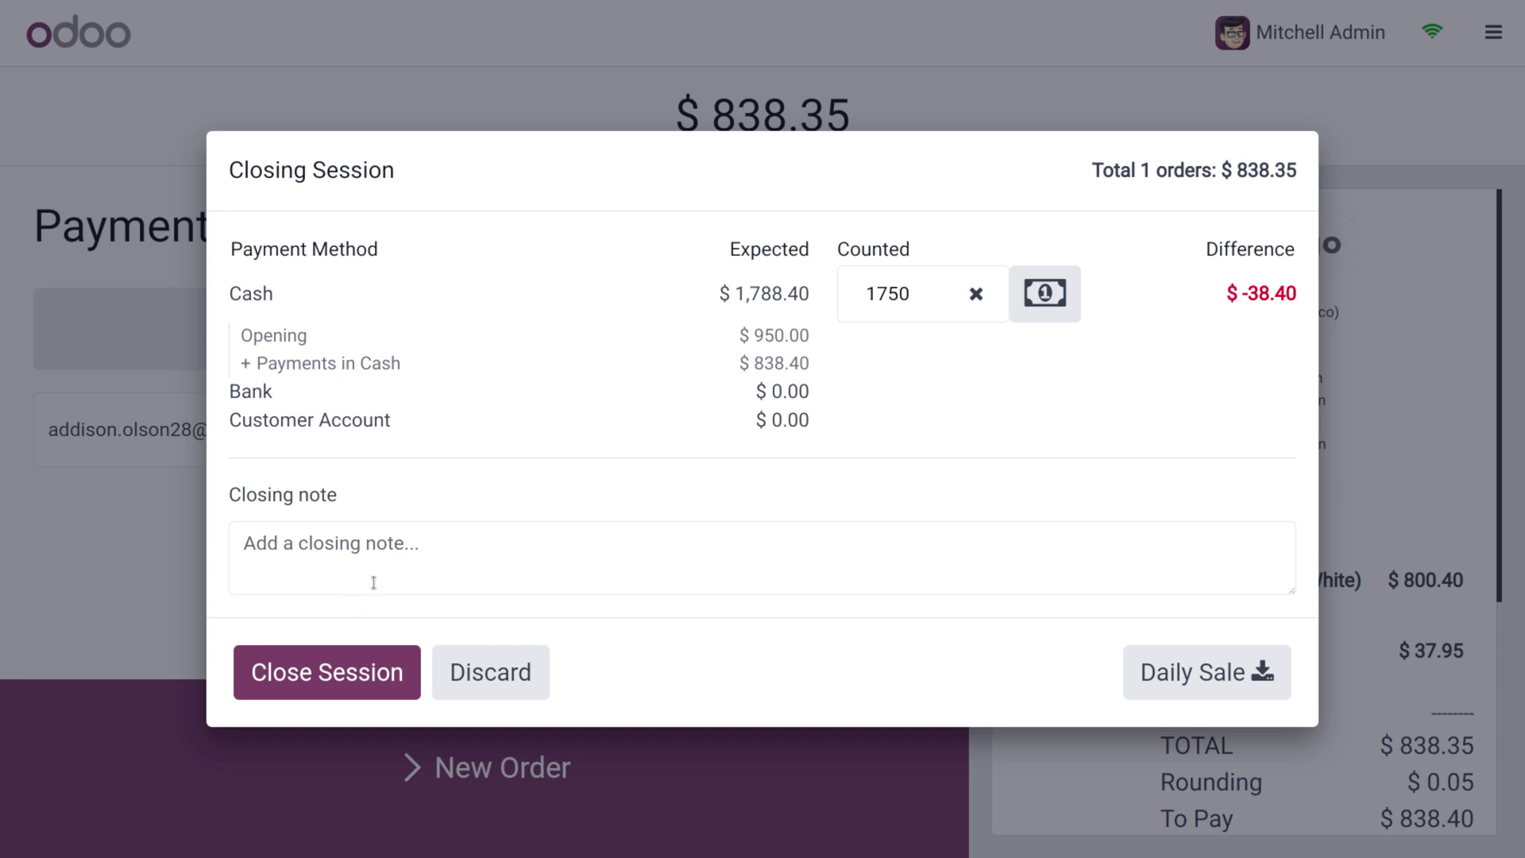
Step: Close the session and accept the $-38.40 difference as a posted profit/loss entry
click(359, 672)
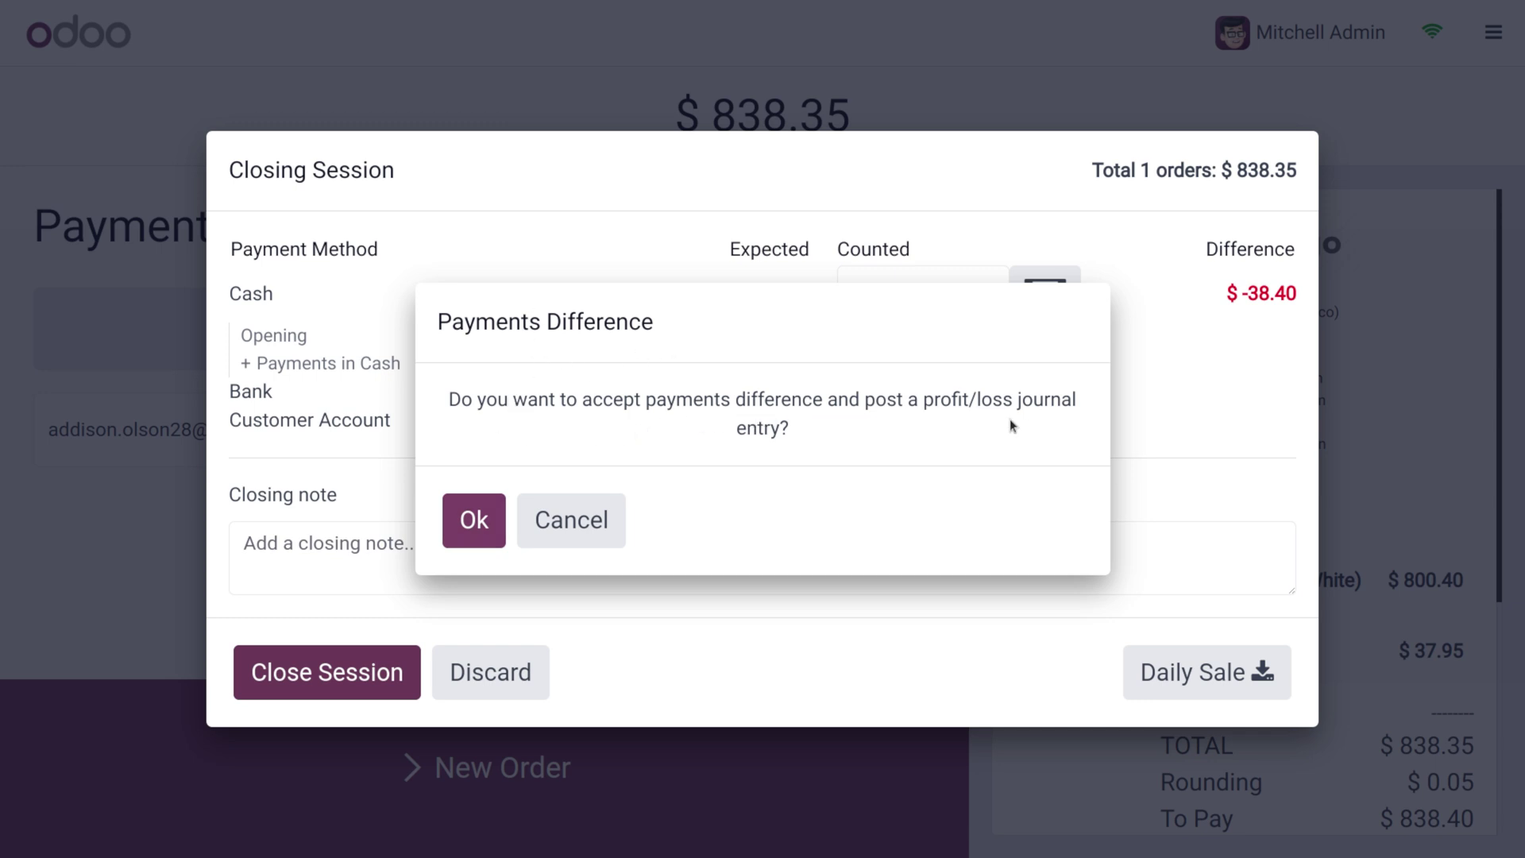
click(484, 517)
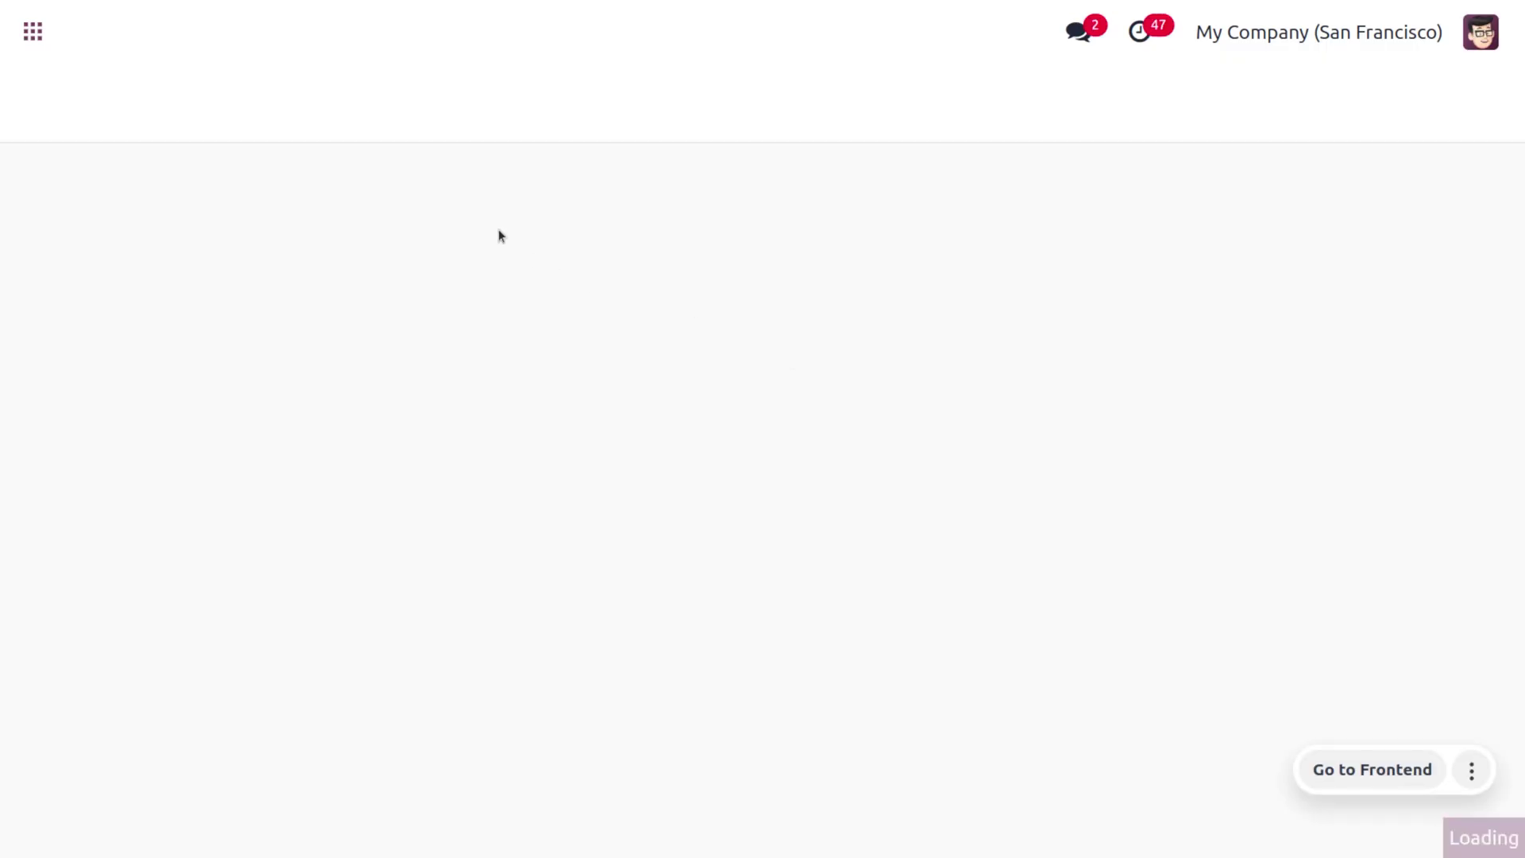
Step: Open session POS/00033 from the Sessions list and show its More menu of linked records
click(393, 30)
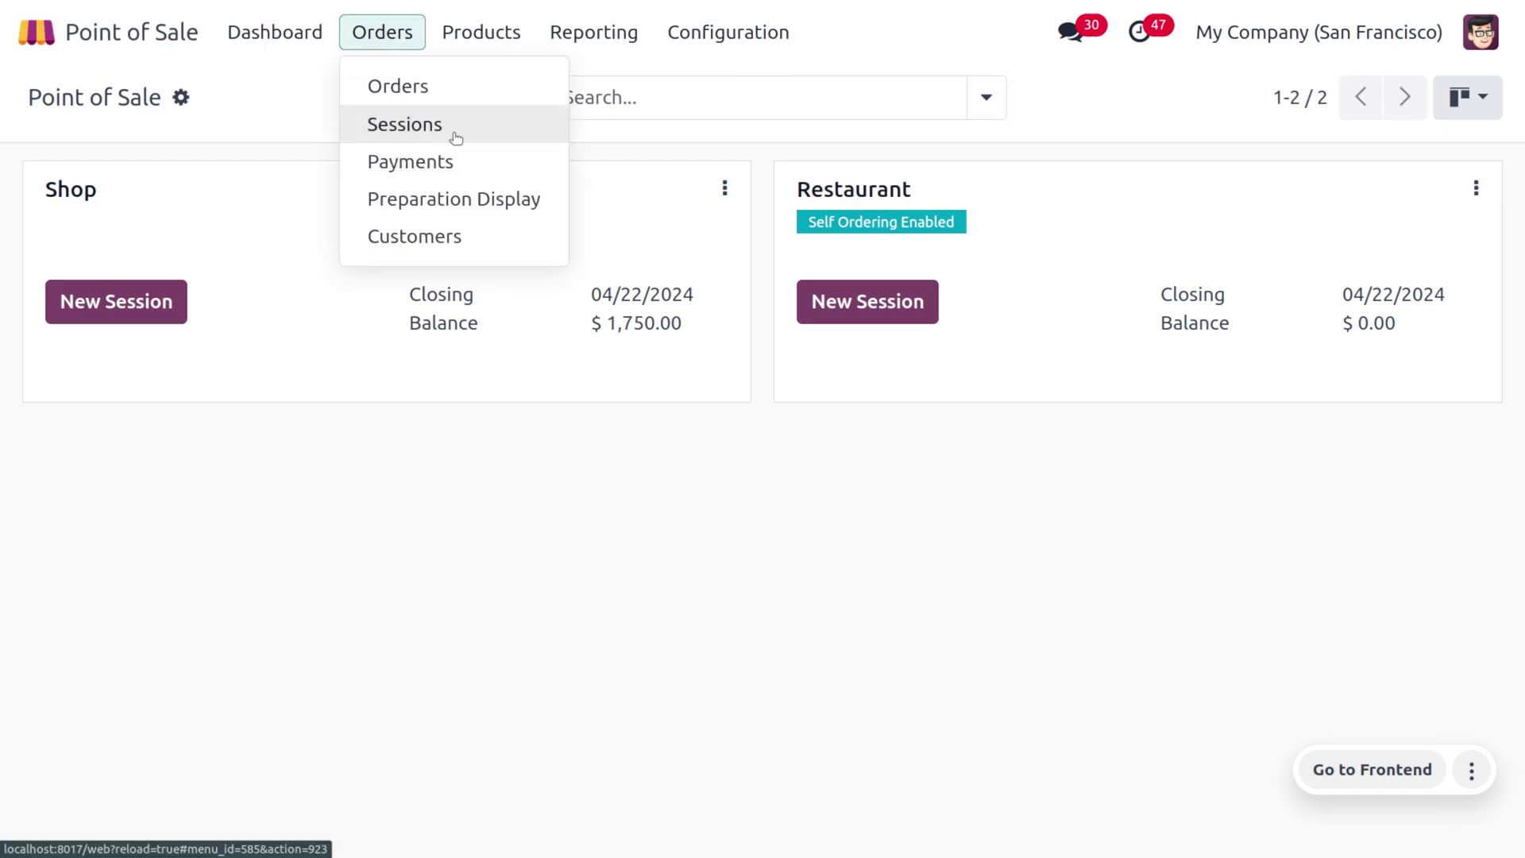
click(455, 135)
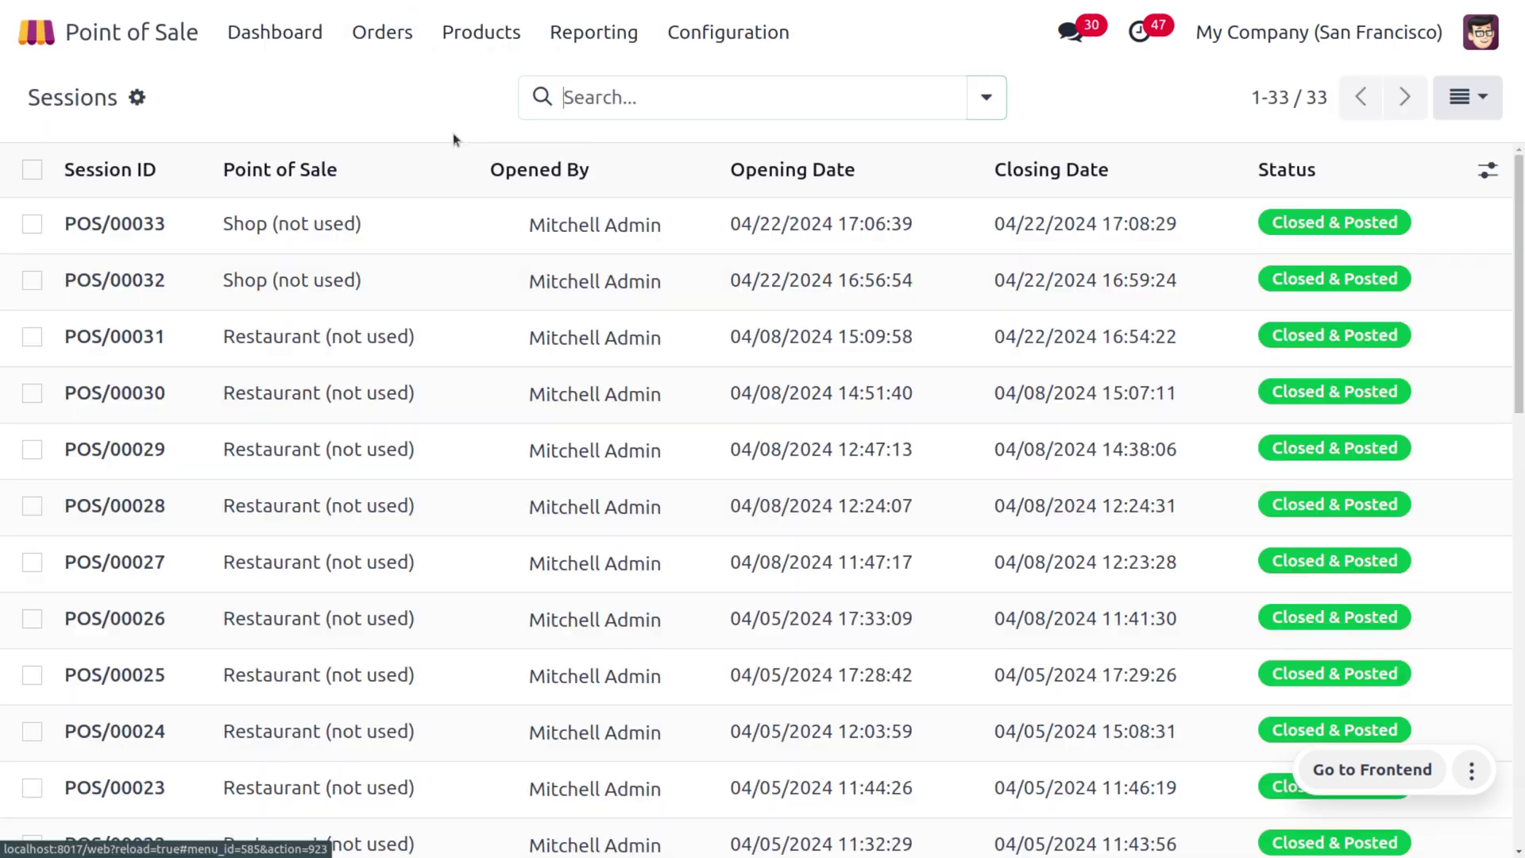
click(276, 223)
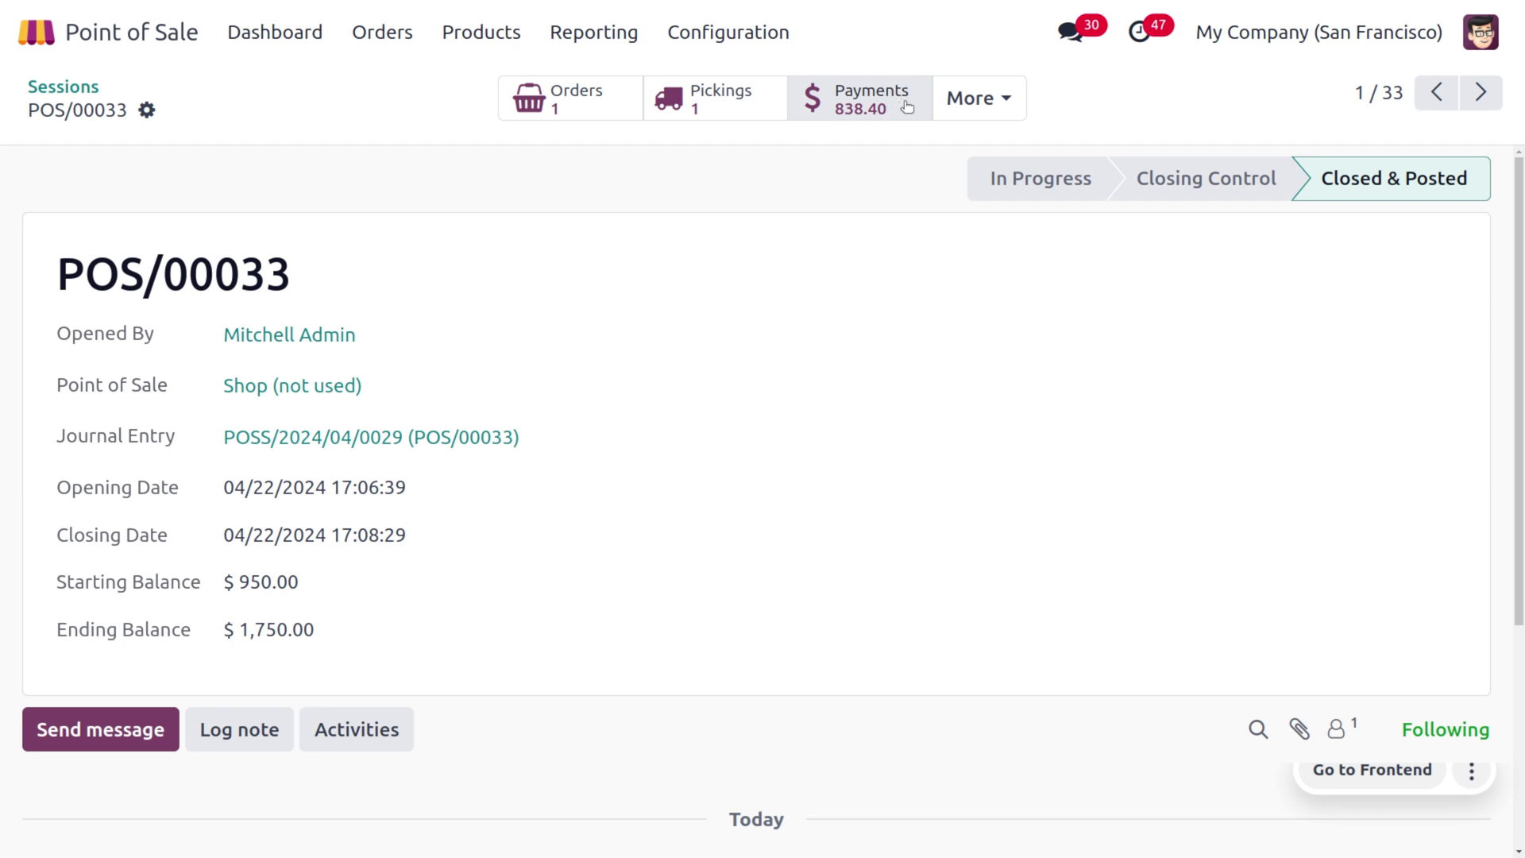
click(1006, 96)
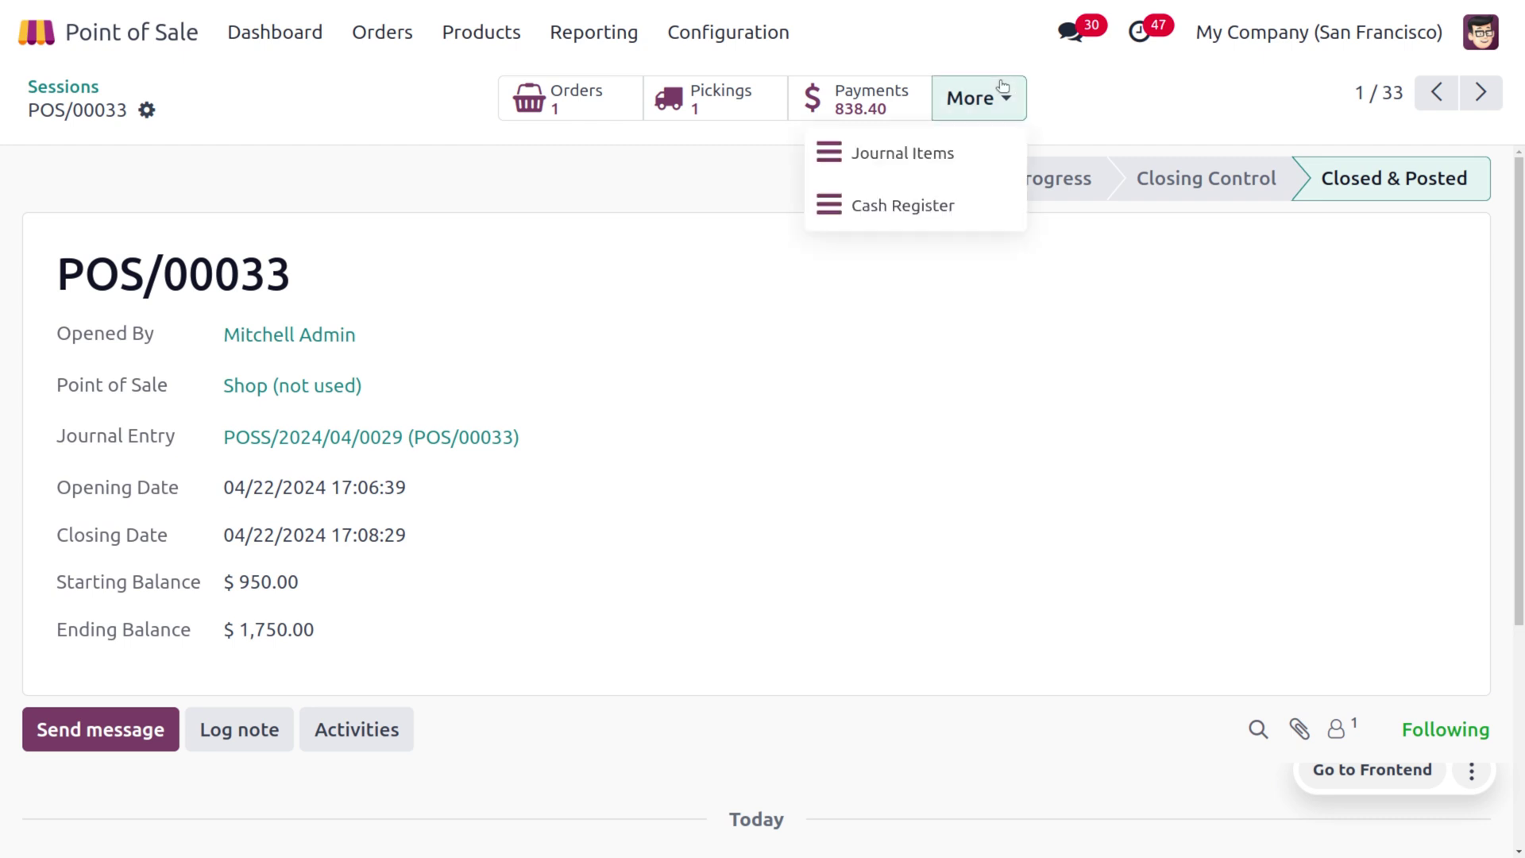
Step: Show the journal items and expand CSH1/2024/00012 and CSH1/2024/00011 to reveal the 38.40 cash difference
click(970, 168)
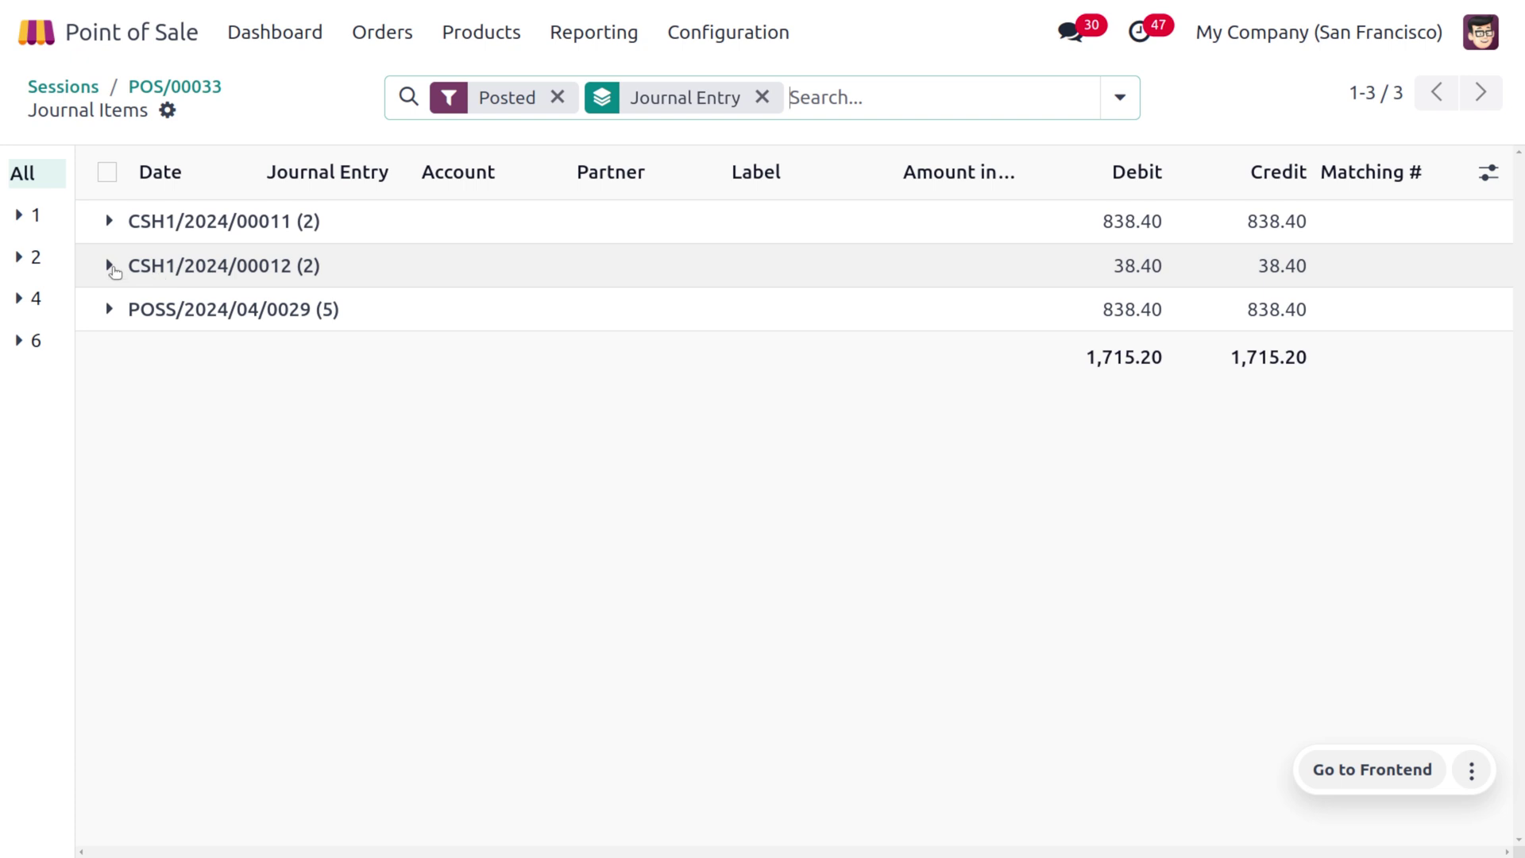
click(112, 267)
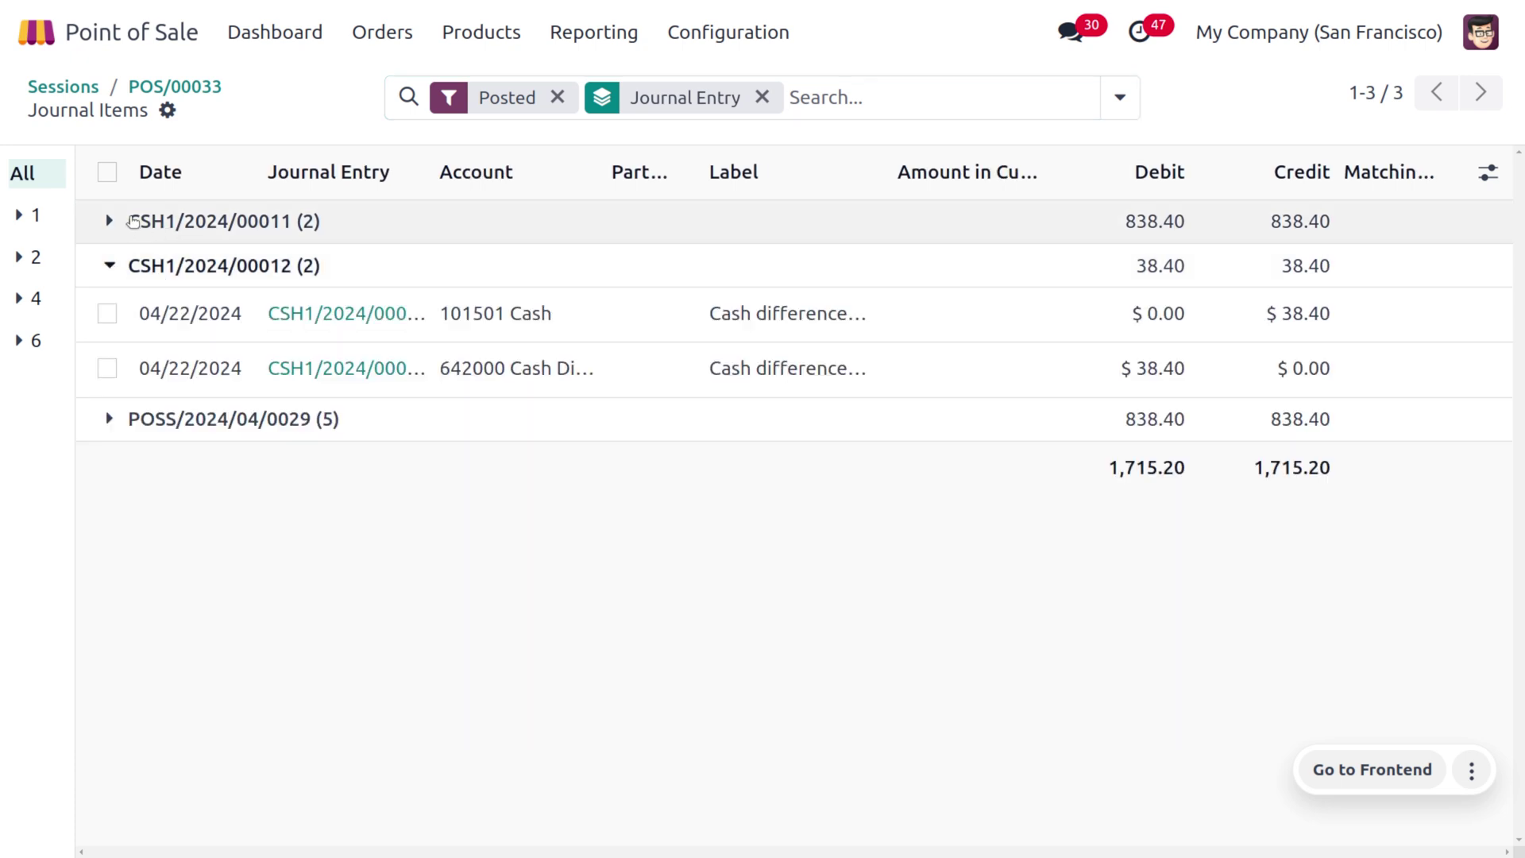
click(133, 221)
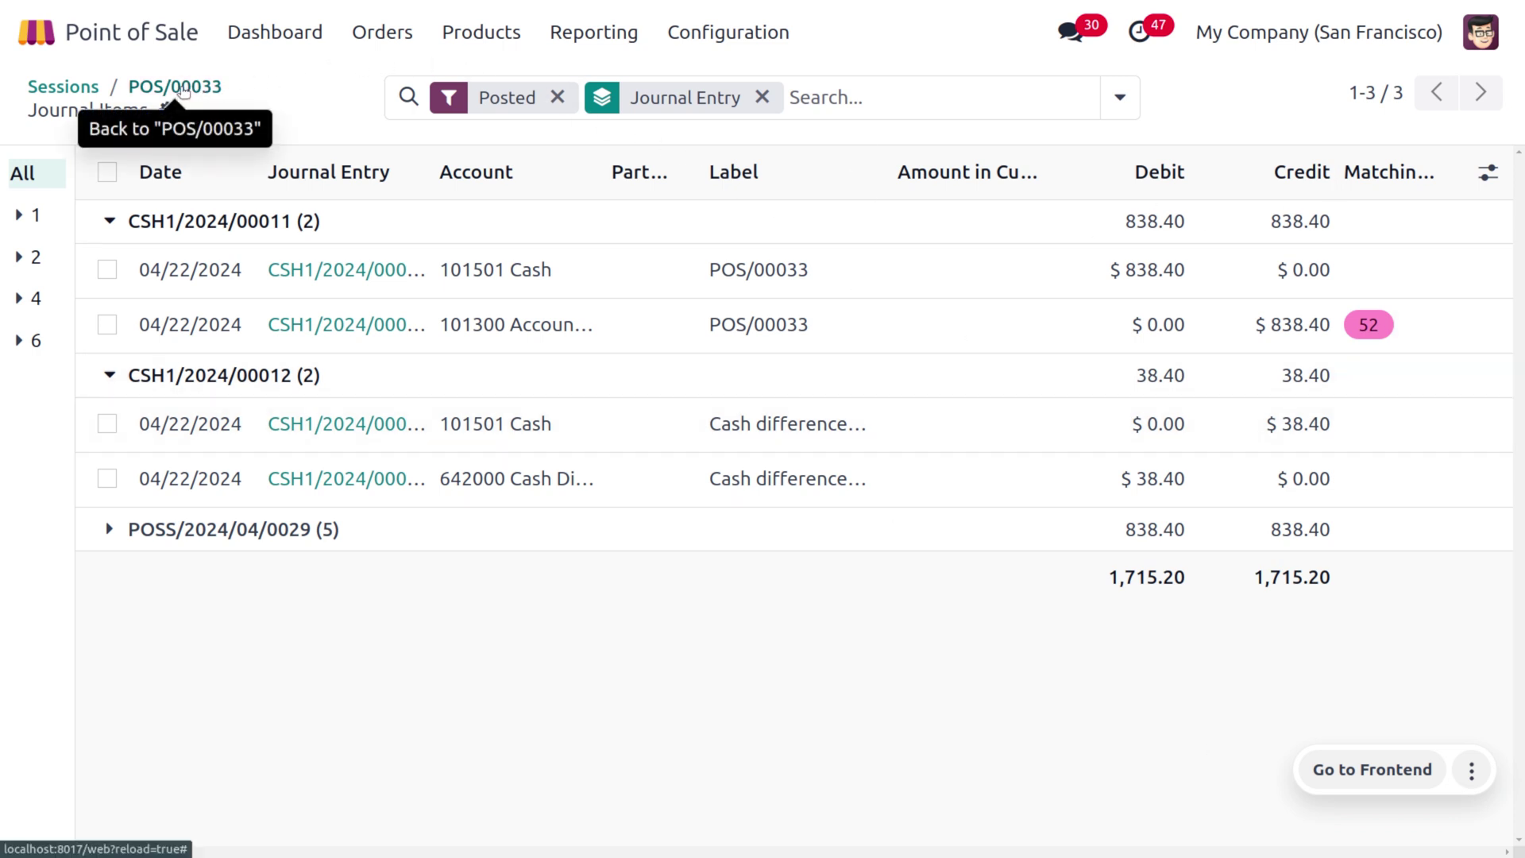
click(398, 31)
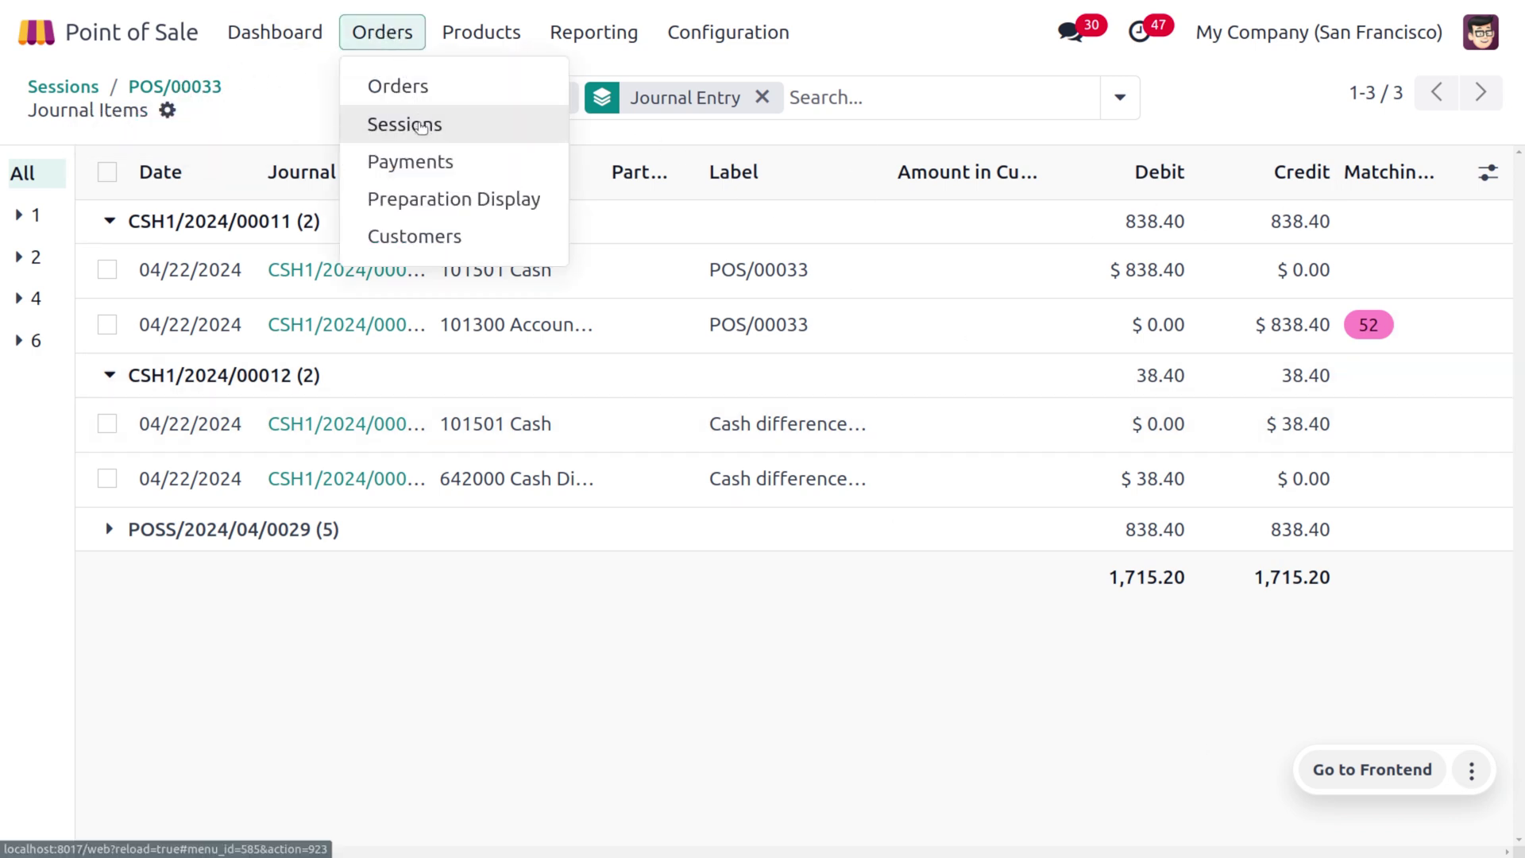
Step: Return to POS/00033 and show its Cash Register lines: $838.40 sale, $-38.40 loss, $1,750.00 ending balance
click(160, 82)
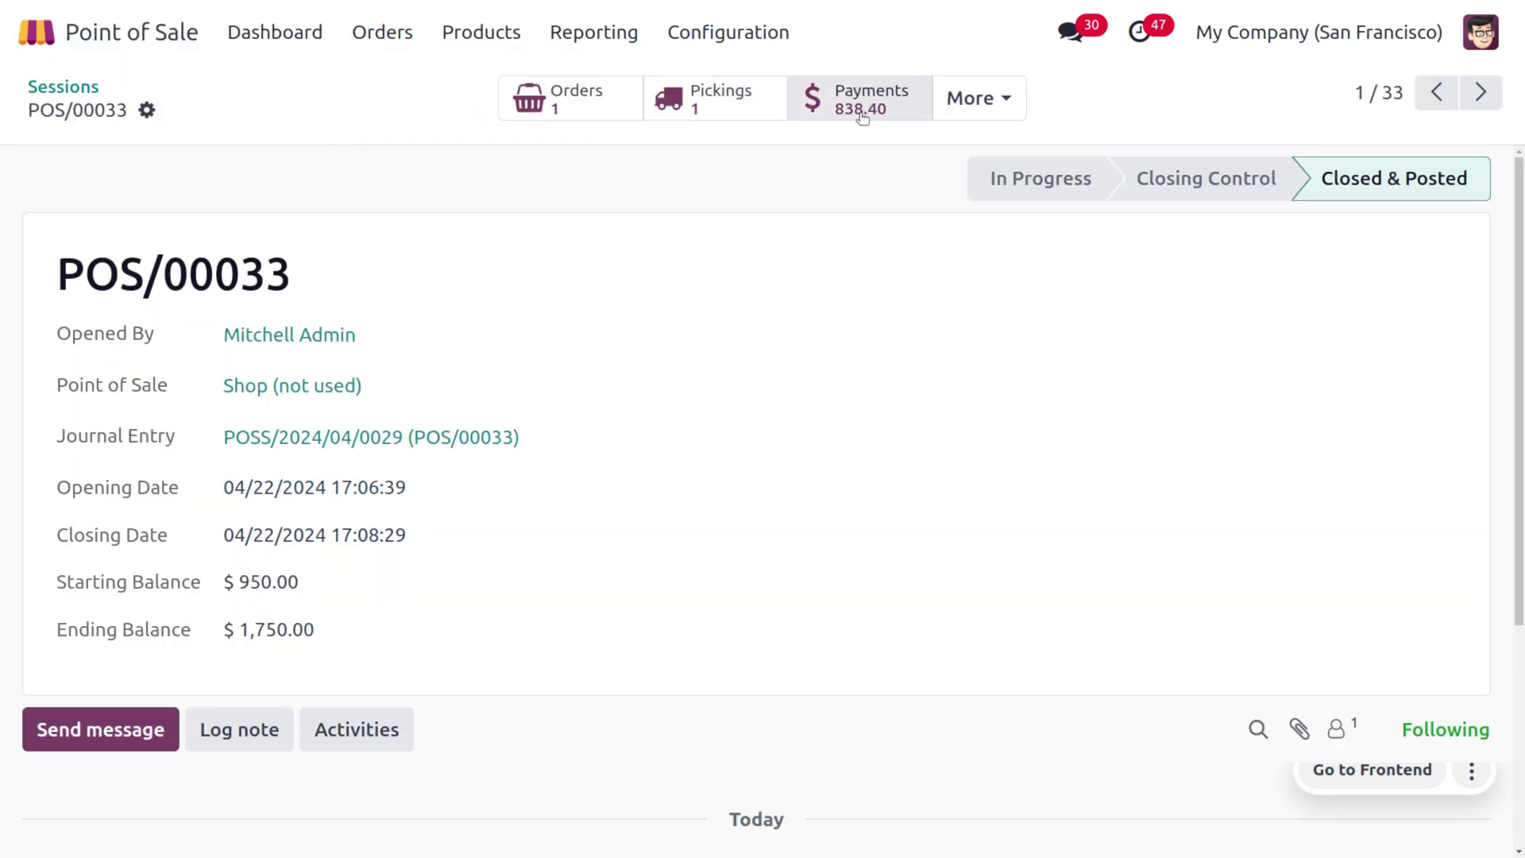
click(964, 116)
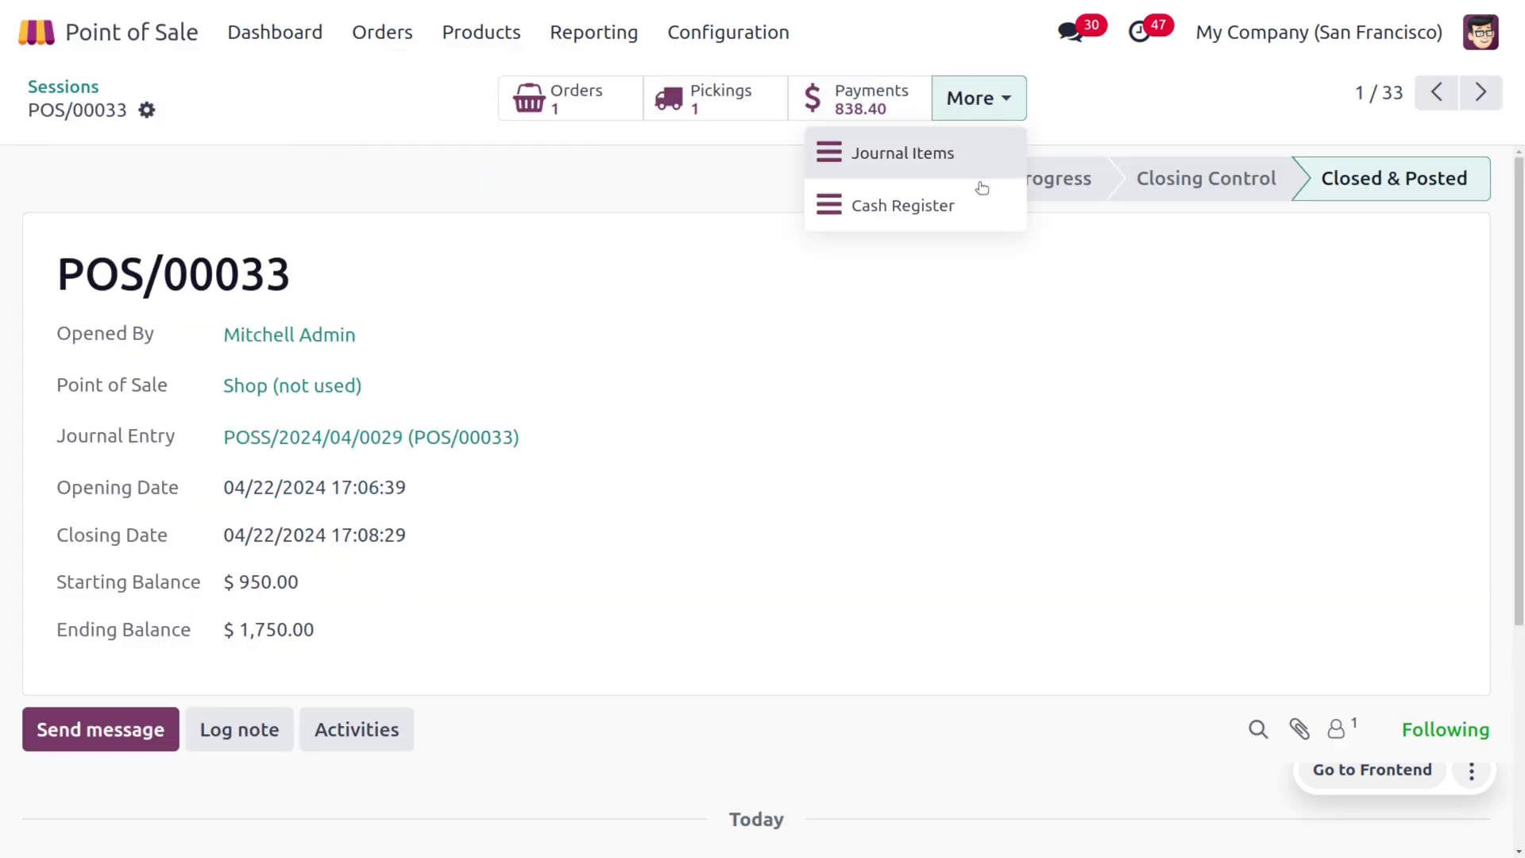
click(986, 209)
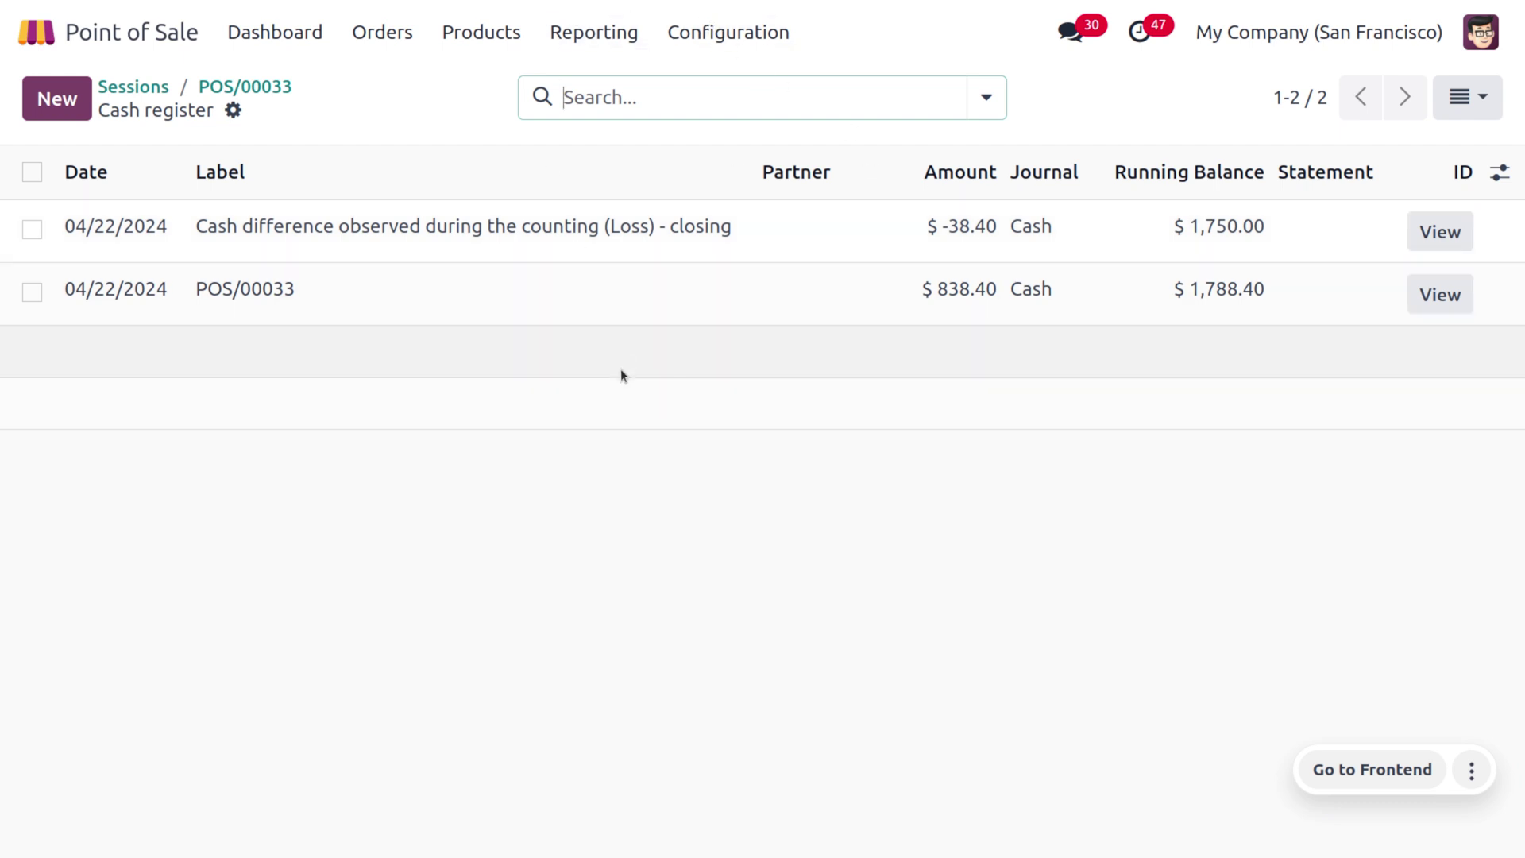
Step: Reopen POS/00033 and log the note "i just forgot to ring up couple of cookies"
click(133, 86)
click(251, 226)
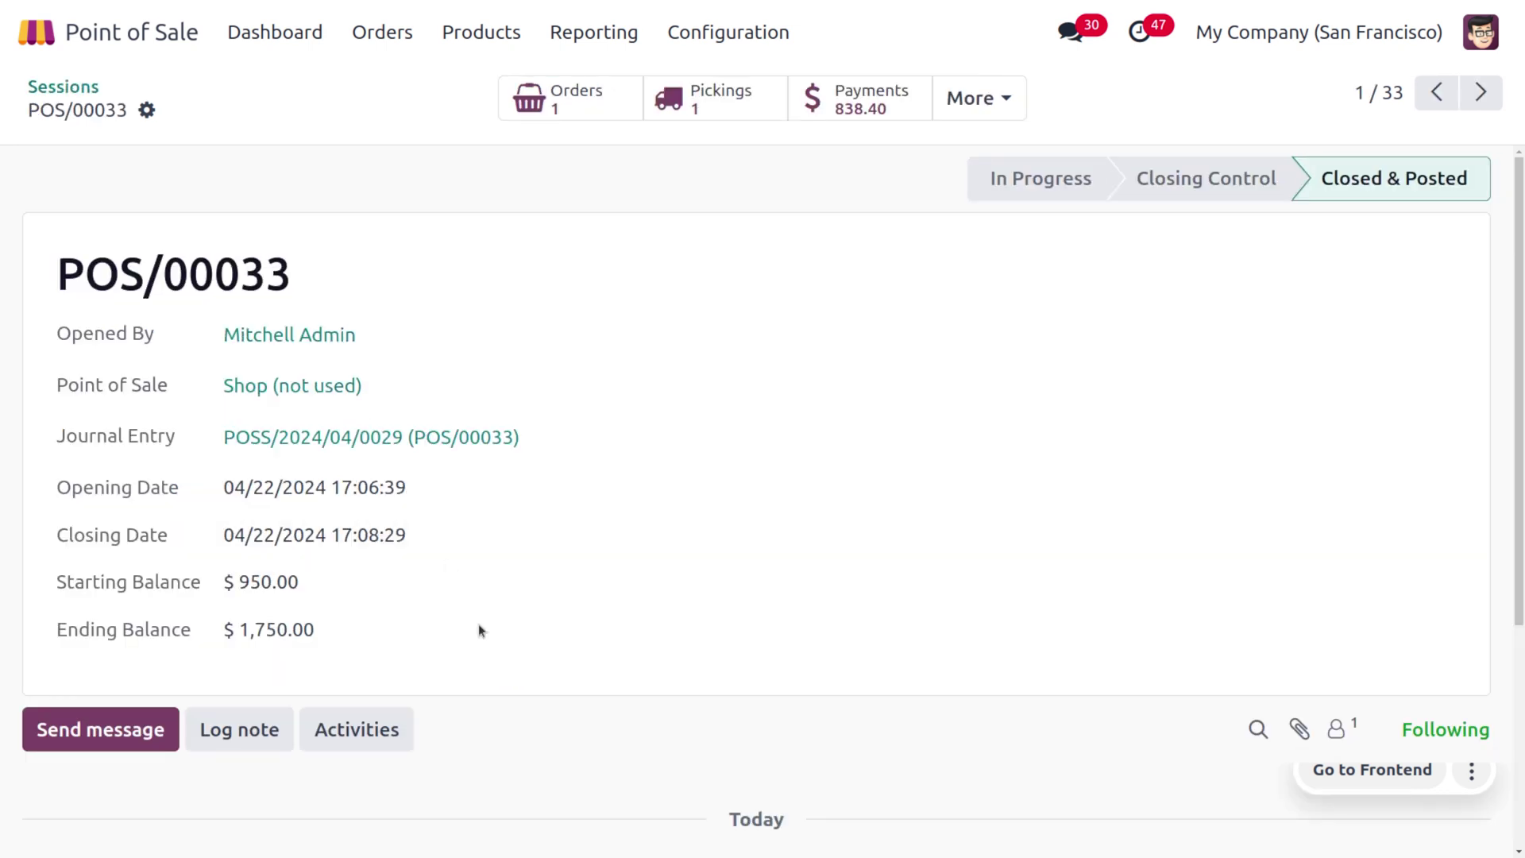
scroll(480, 631, down, 4)
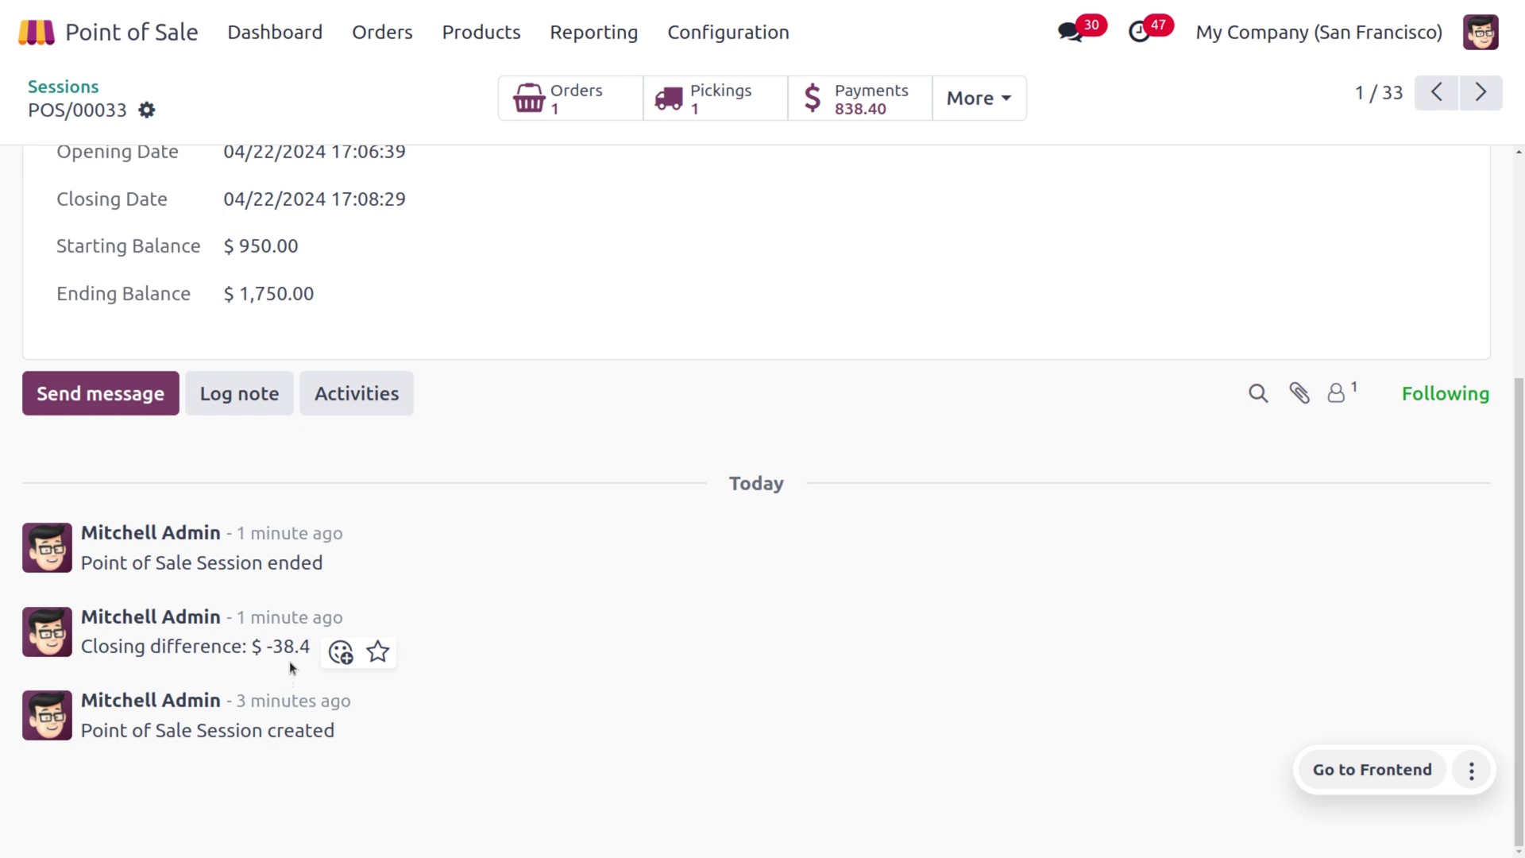
click(232, 394)
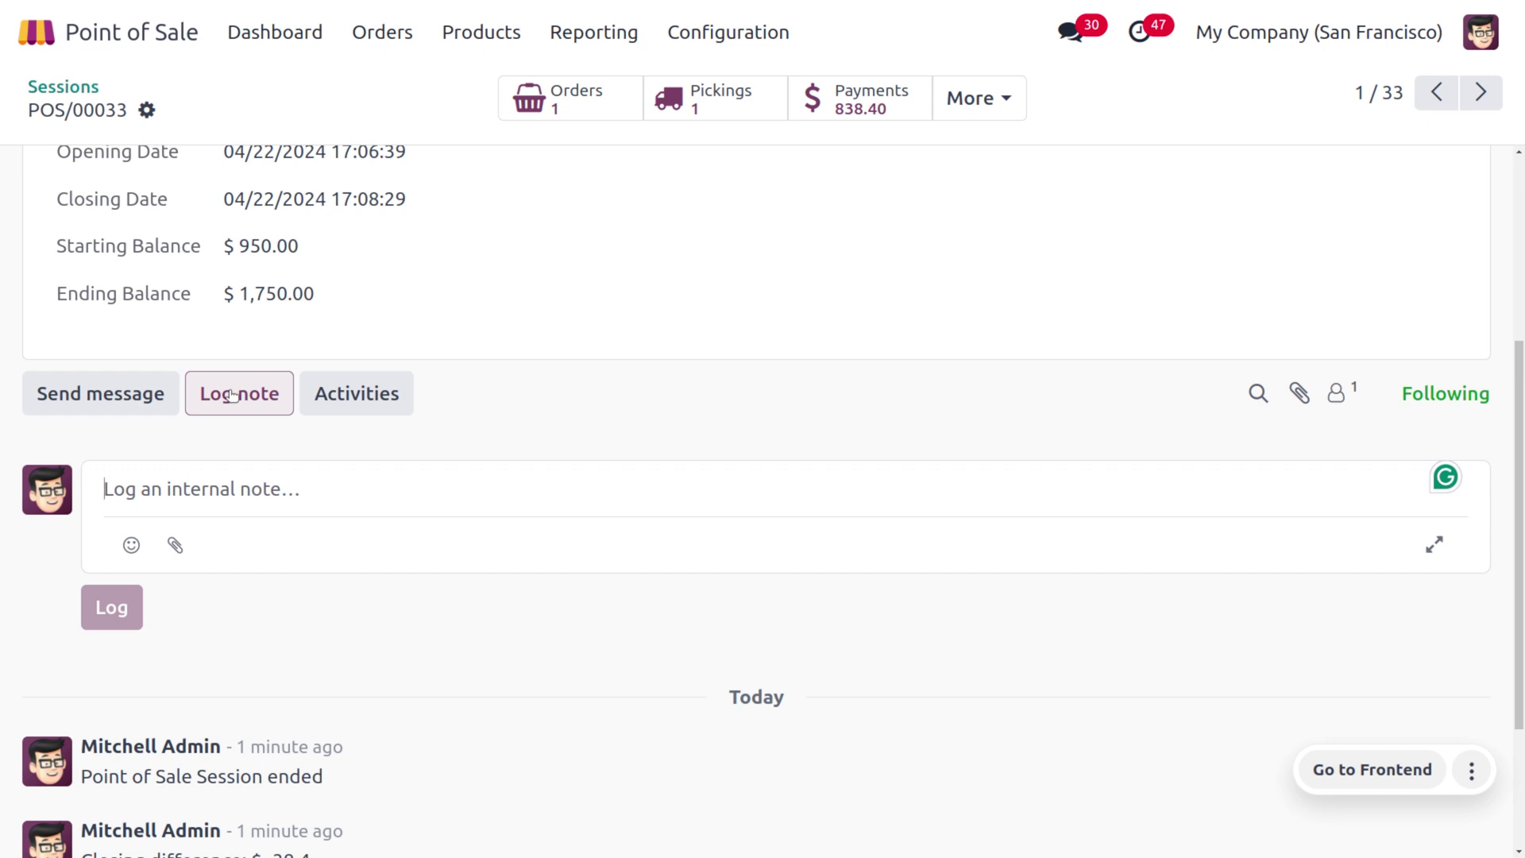
text(i jus)
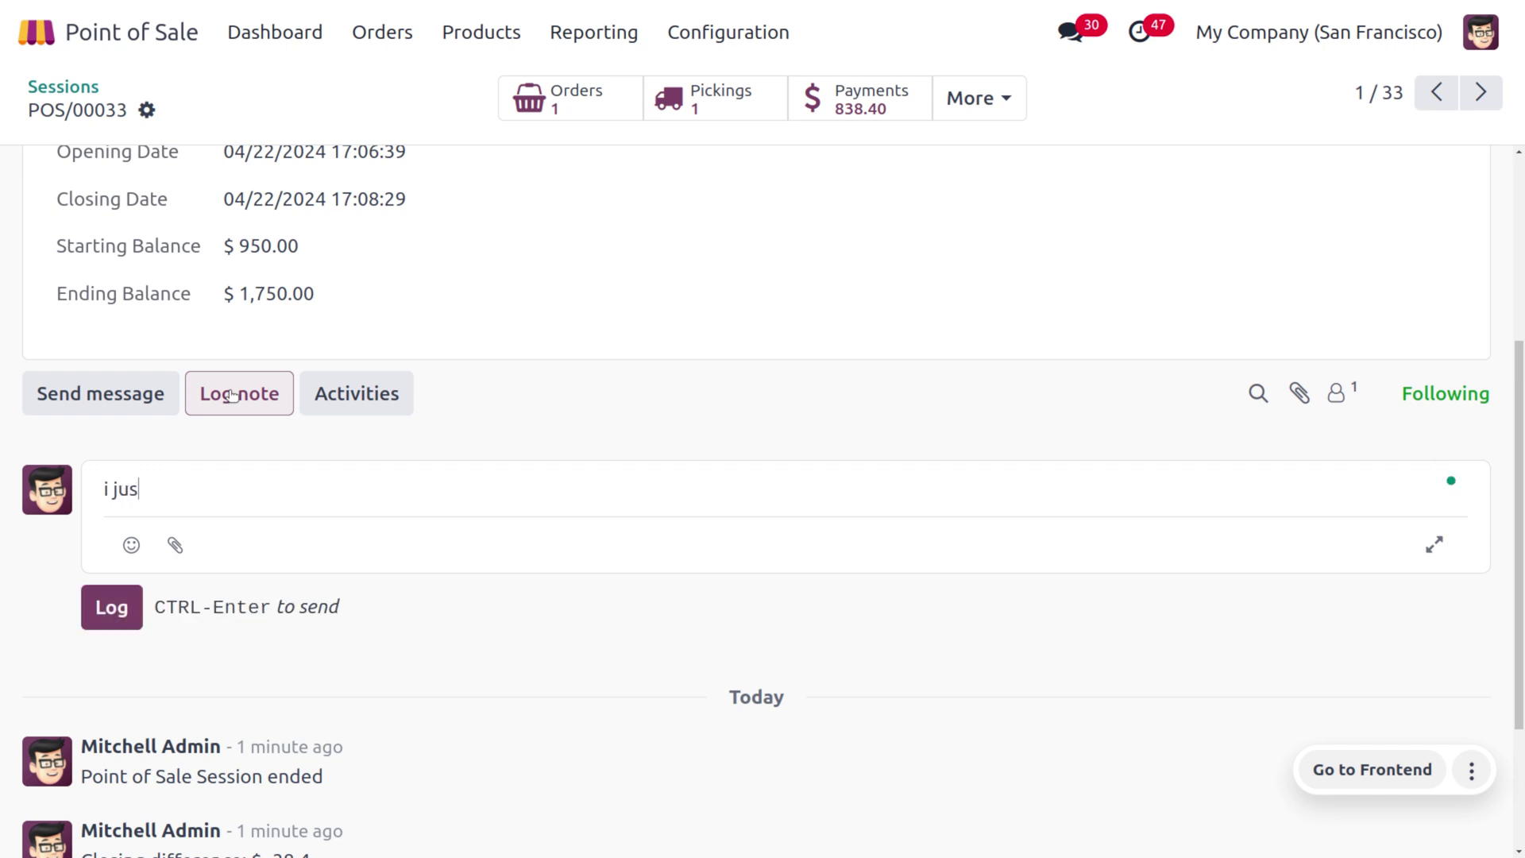
text(t forgot to r)
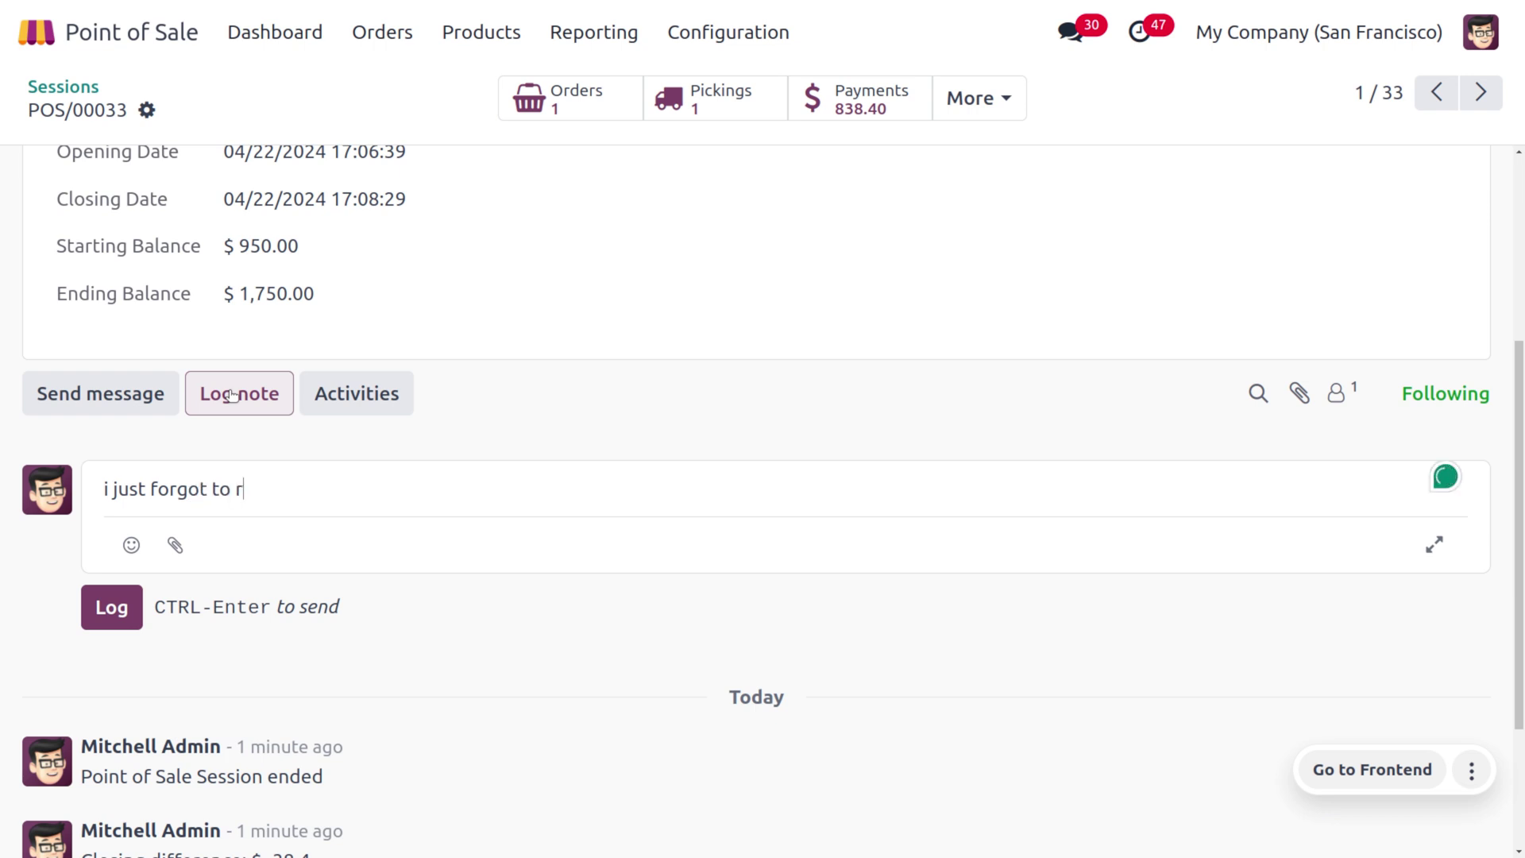
text(ing up co)
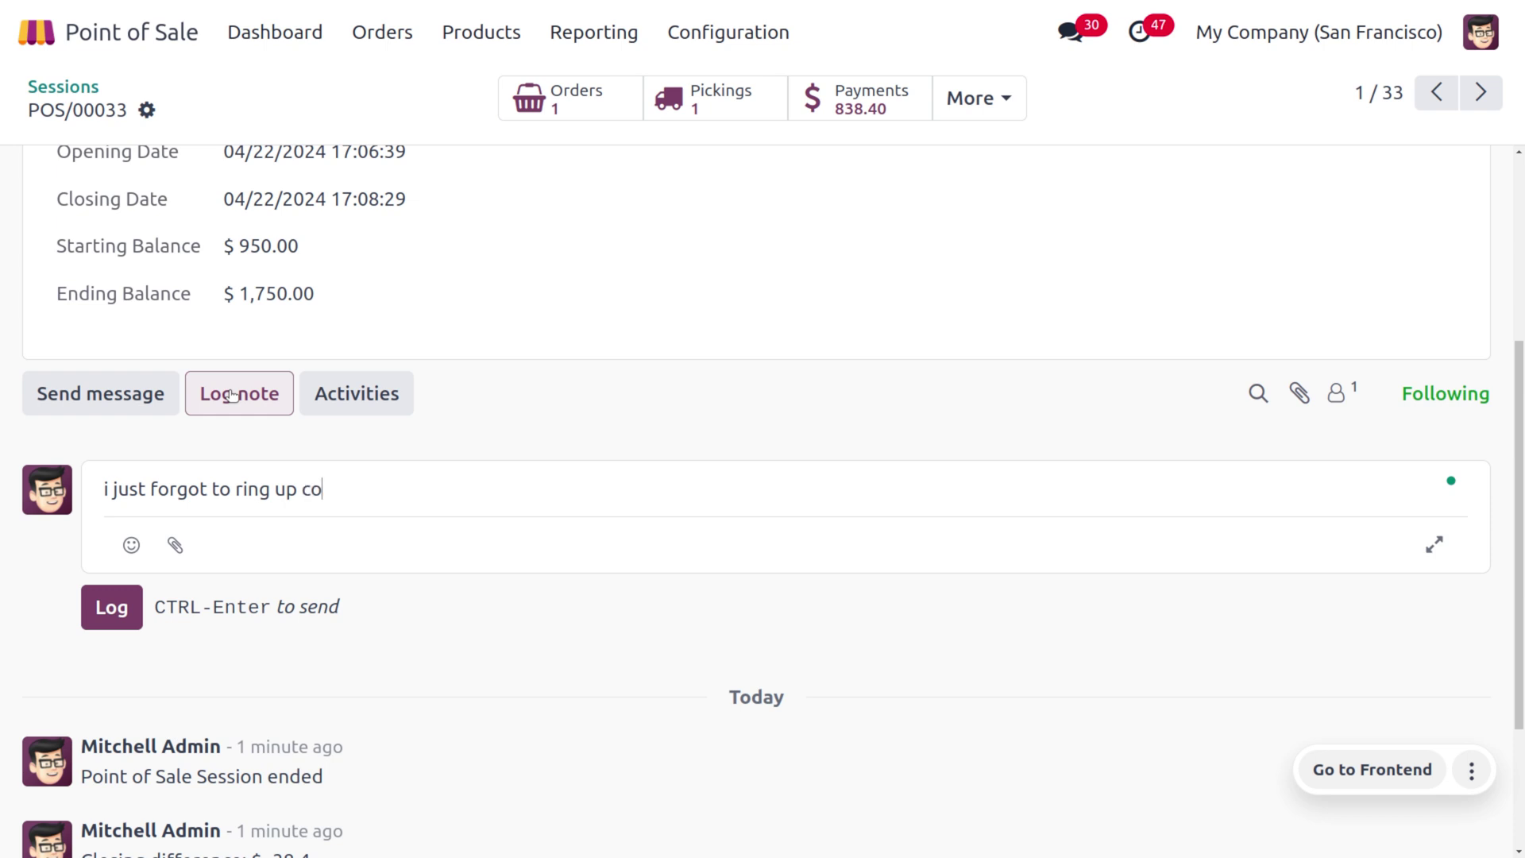
text(uple of cookies)
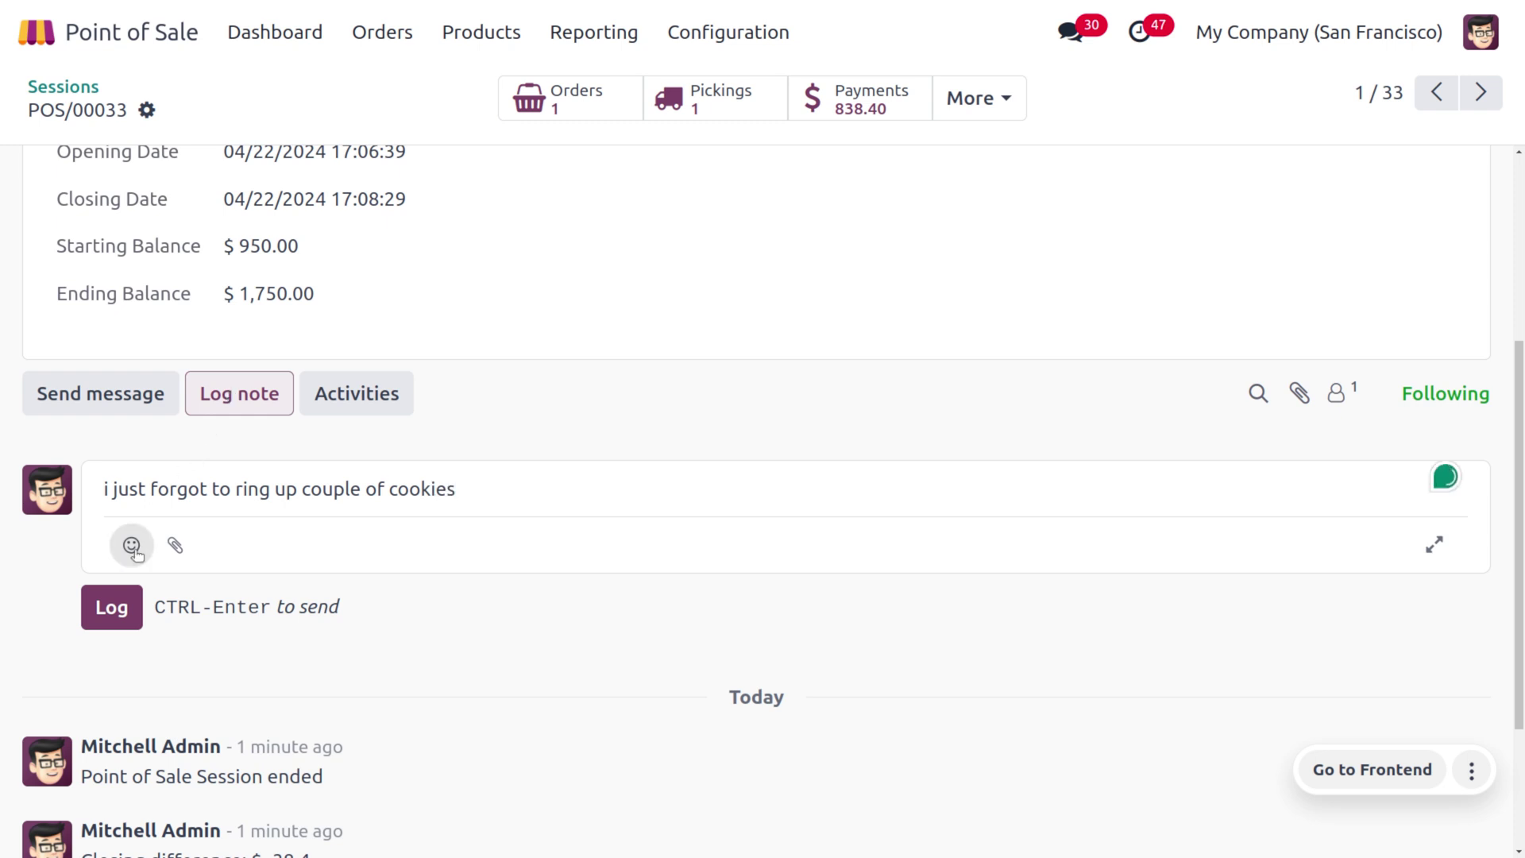
click(114, 598)
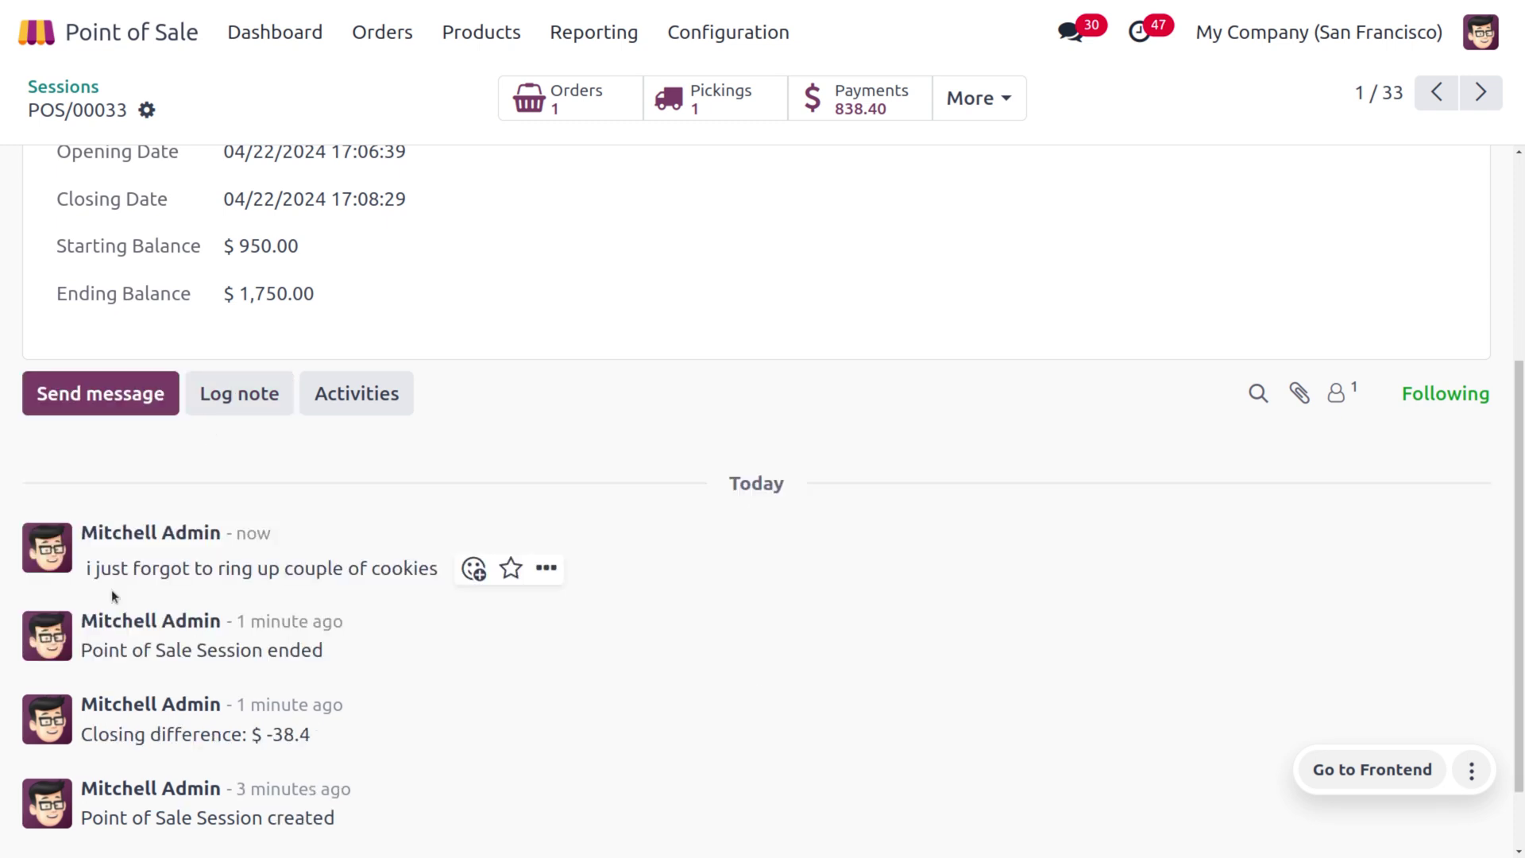
scroll(313, 548, up, 5)
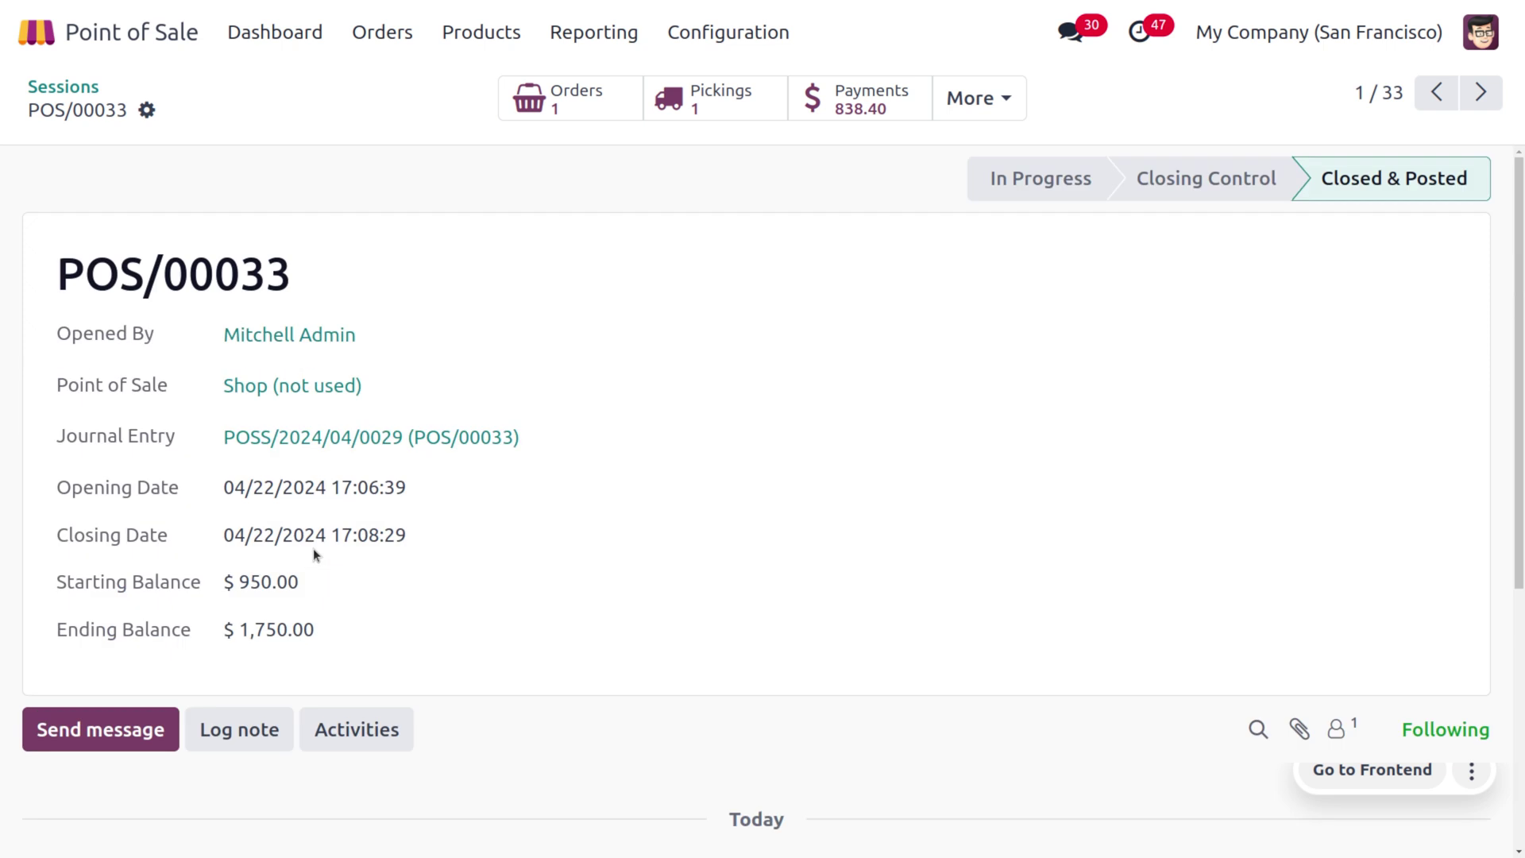